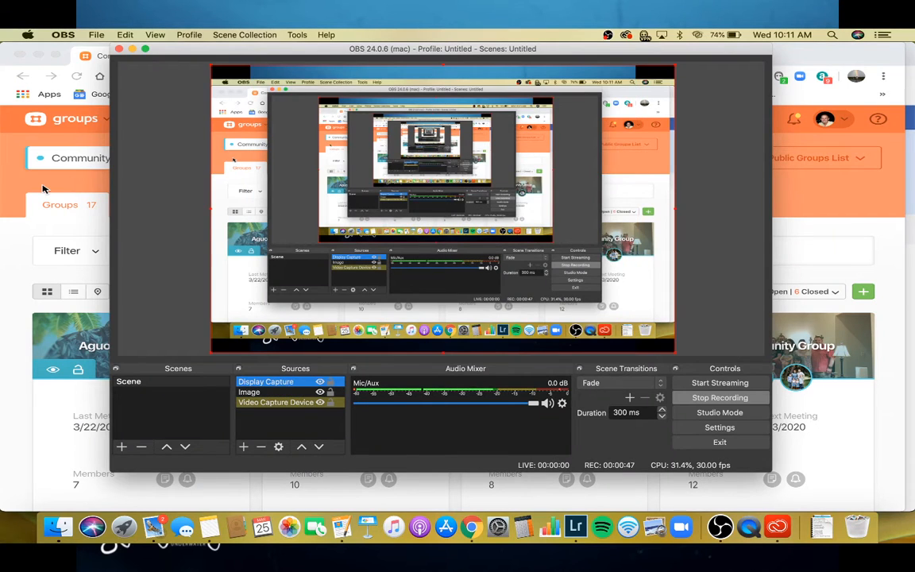
# Switch to Planning Center Groups in Chrome and open the events calendar of the Doe Community Group
pyautogui.click(44, 188)
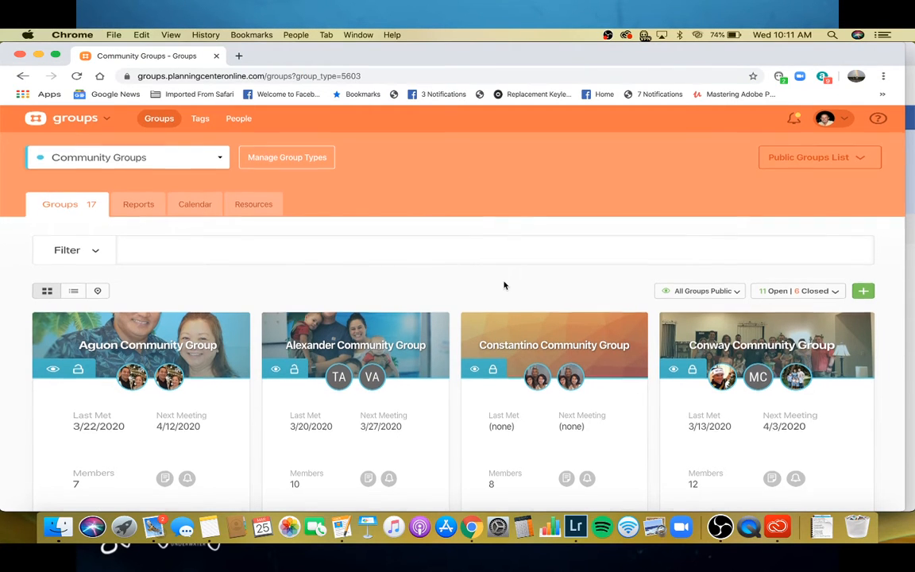
pyautogui.scroll(-4, 504, 286)
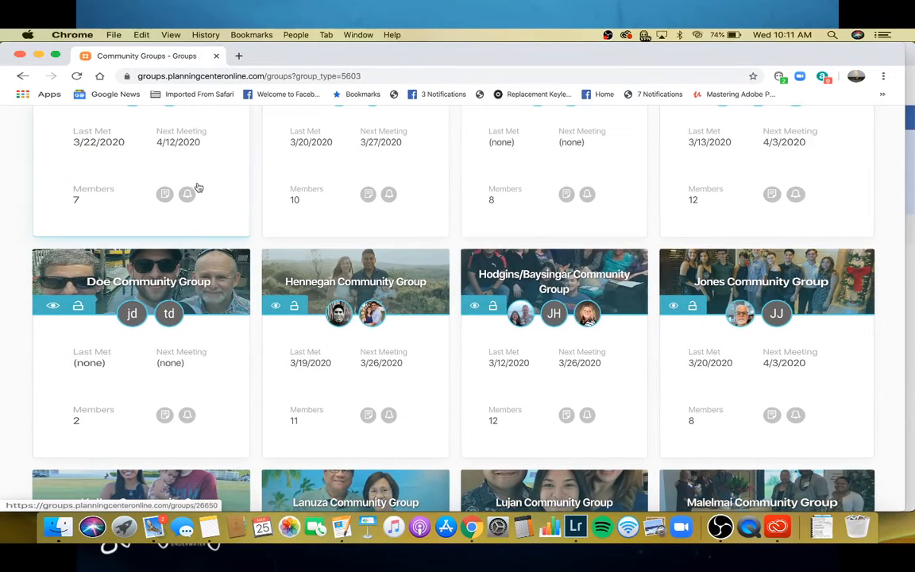
pyautogui.click(225, 331)
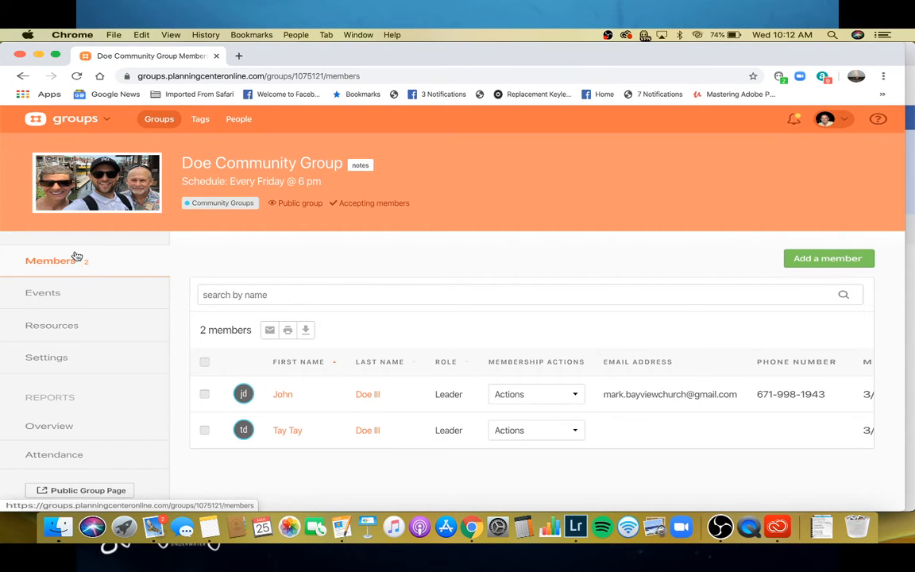
pyautogui.click(44, 293)
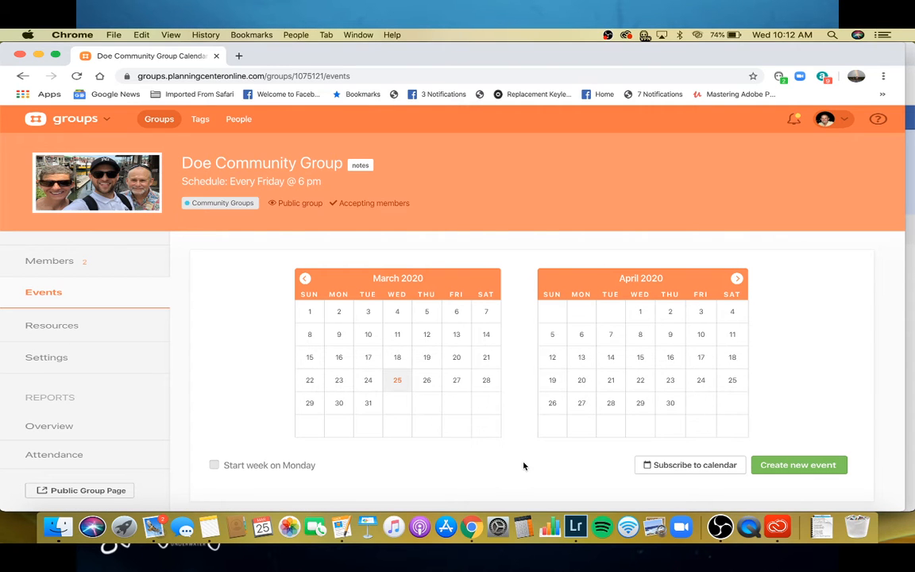
# Look through the group's event calendar one month ahead and return to March and April 2020
pyautogui.scroll(-2, 523, 466)
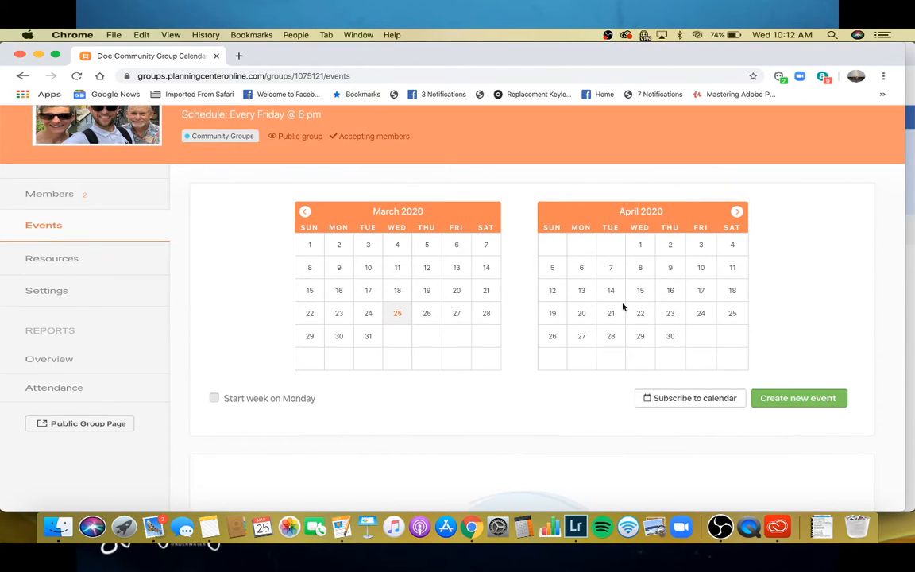
pyautogui.click(737, 212)
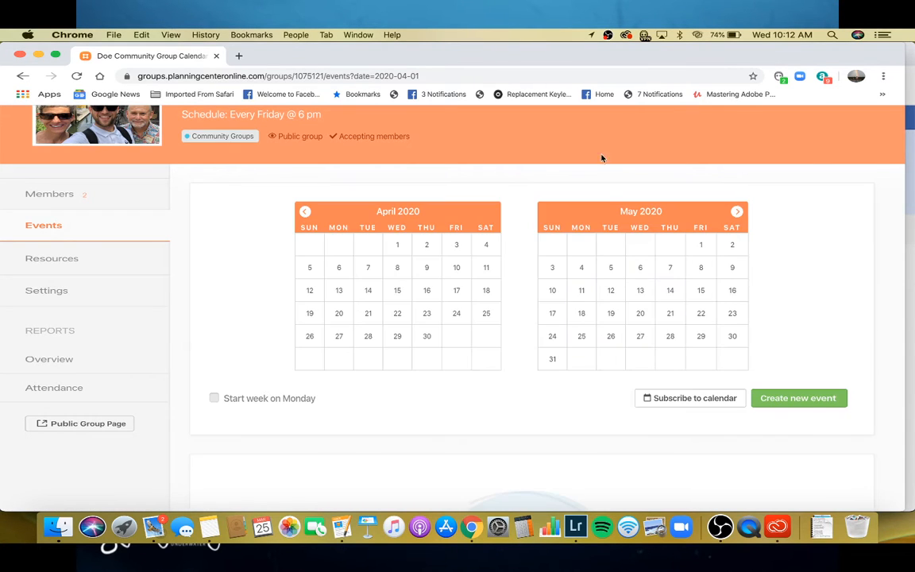
pyautogui.click(305, 211)
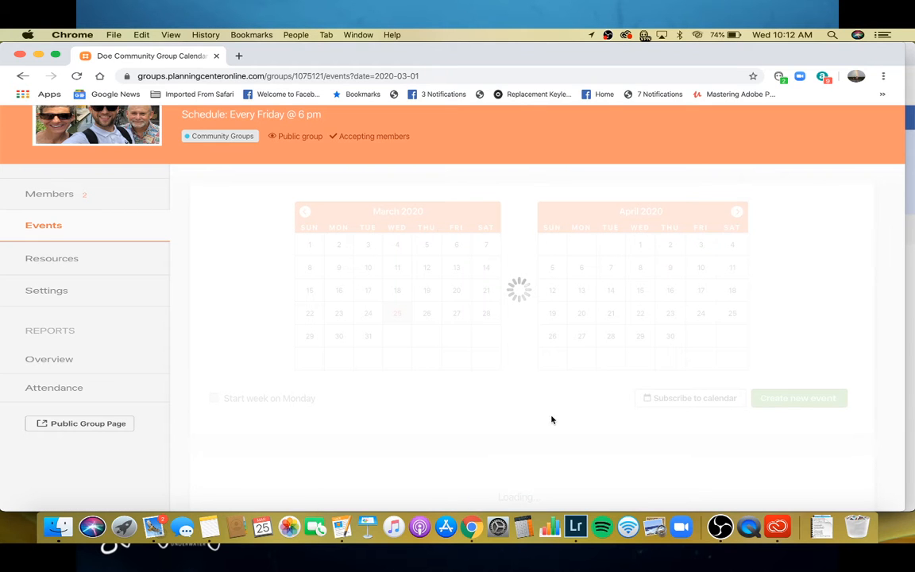
pyautogui.scroll(-1, 563, 436)
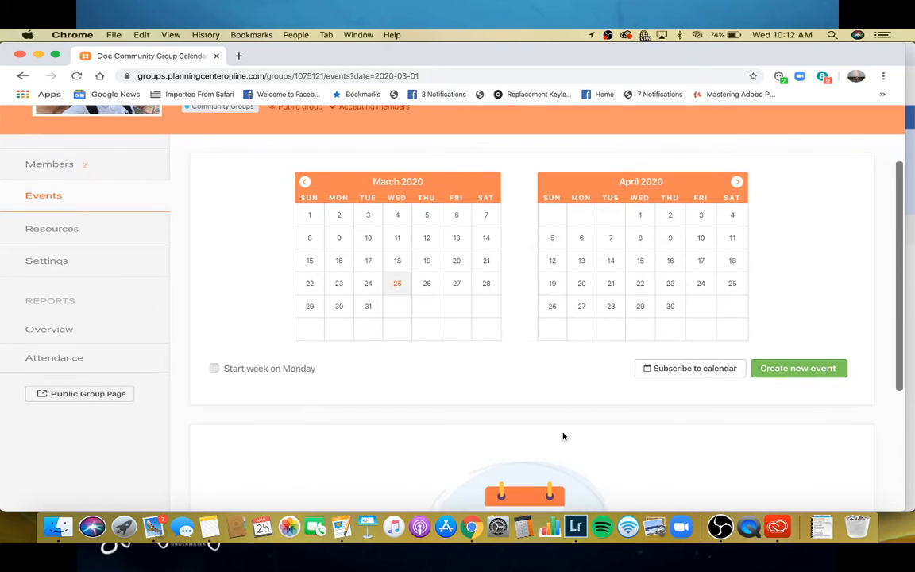
pyautogui.scroll(1, 563, 436)
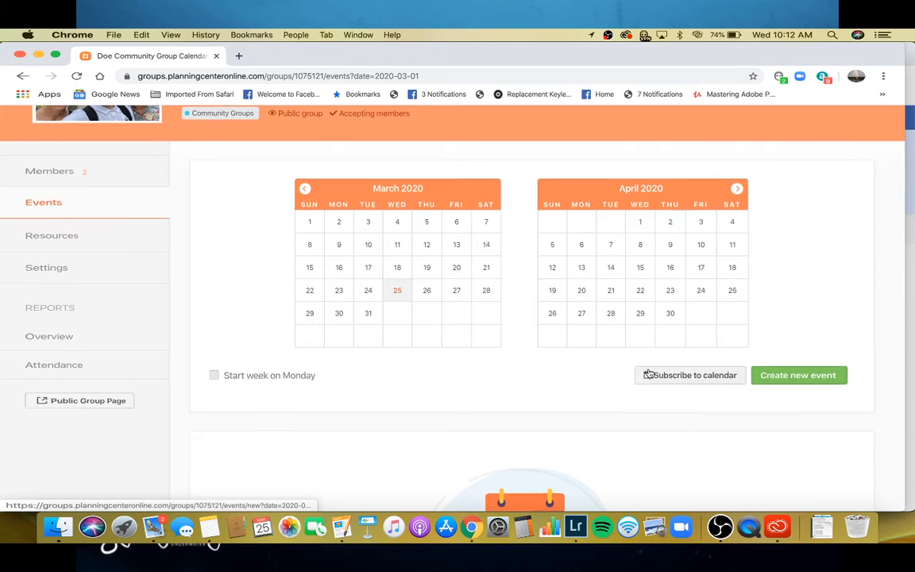
pyautogui.scroll(2, 647, 374)
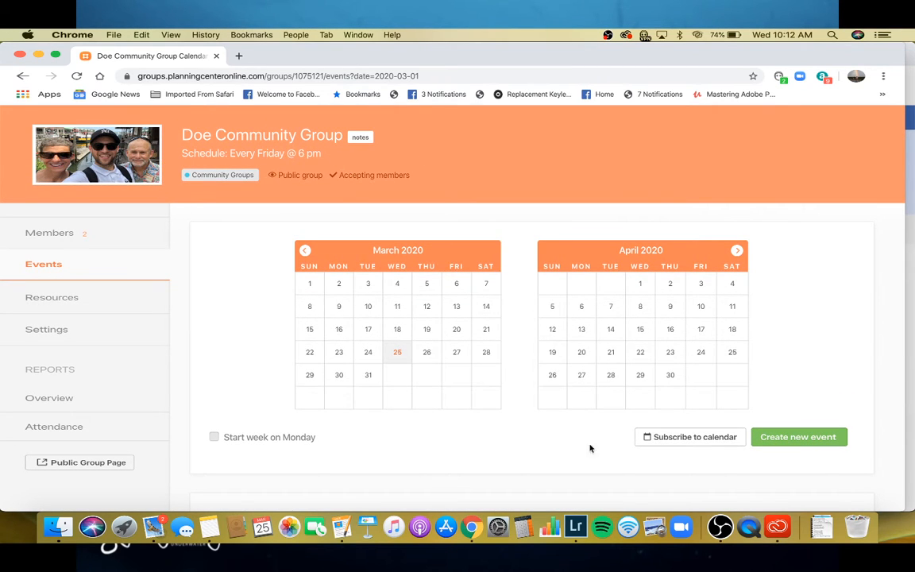
pyautogui.scroll(-2, 641, 433)
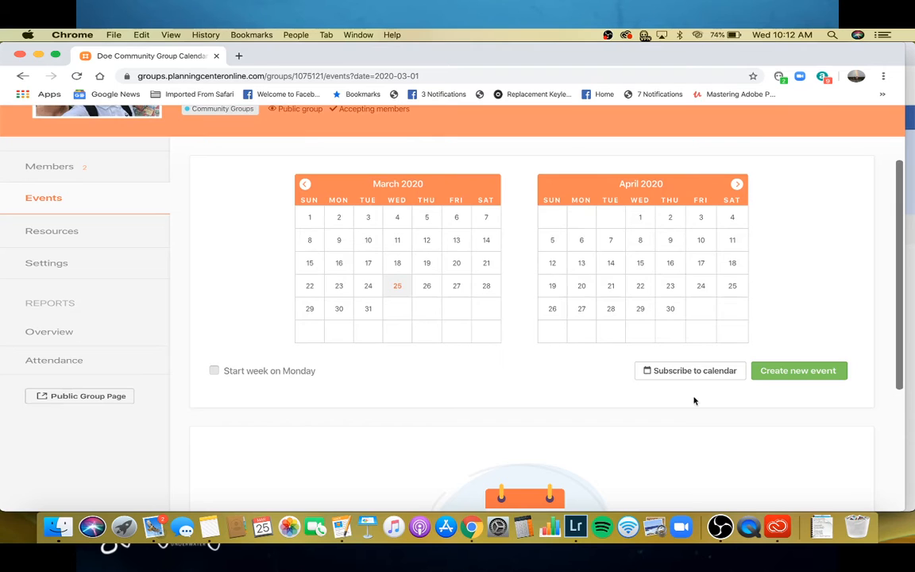
# Start a new event for the group and name it "Group Meeting"
pyautogui.click(787, 373)
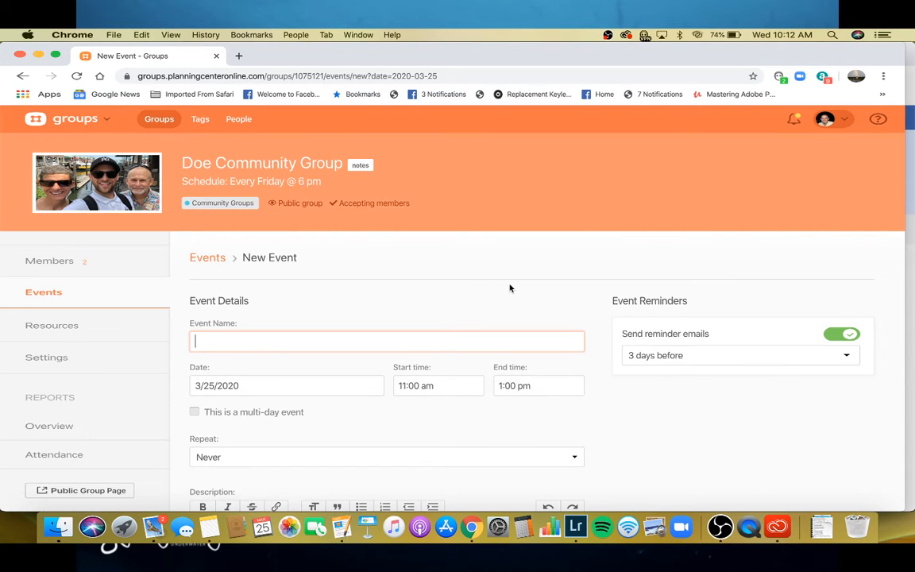
pyautogui.scroll(-2, 509, 287)
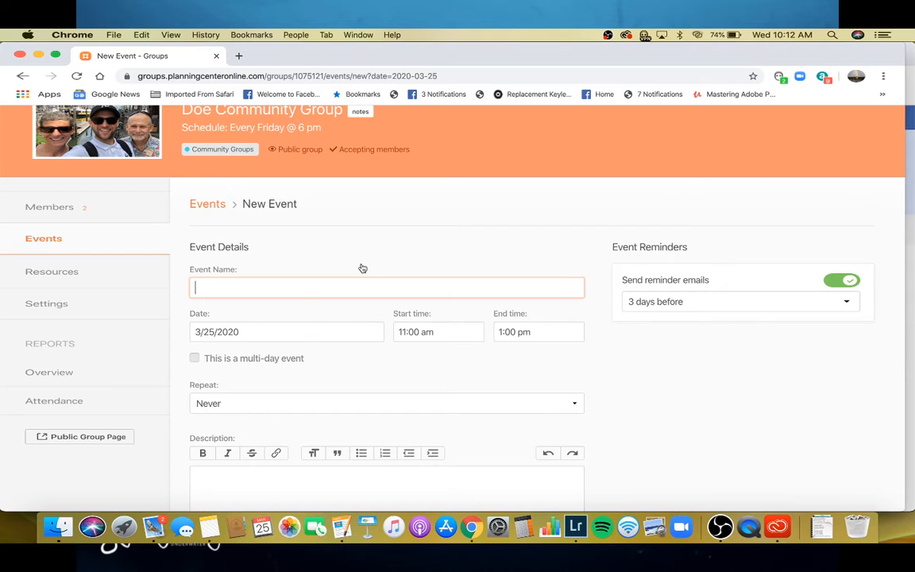
pyautogui.write('Group Meeting')
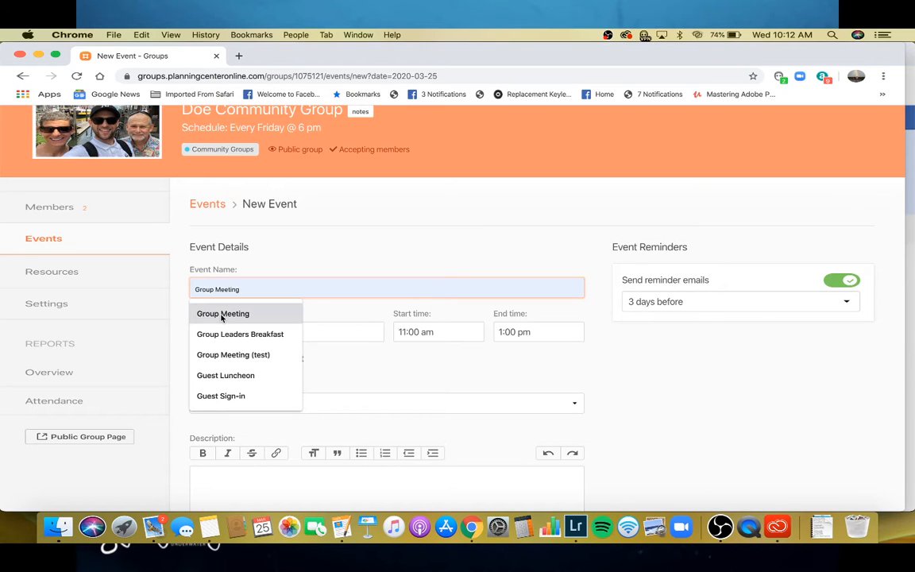
pyautogui.click(222, 315)
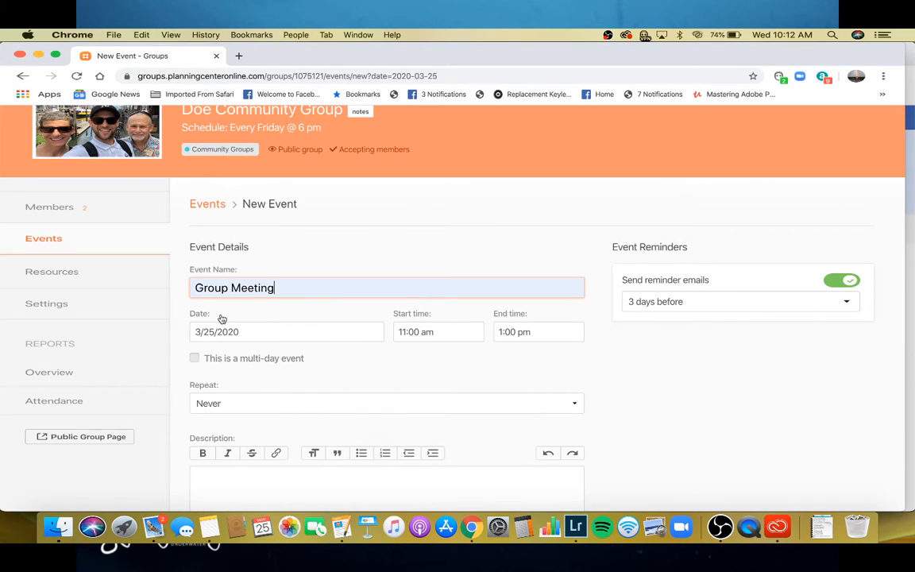
# Set the event date to 3/27/2020 with a start time of 6:00 pm and an end time of 8:30 pm
pyautogui.click(272, 332)
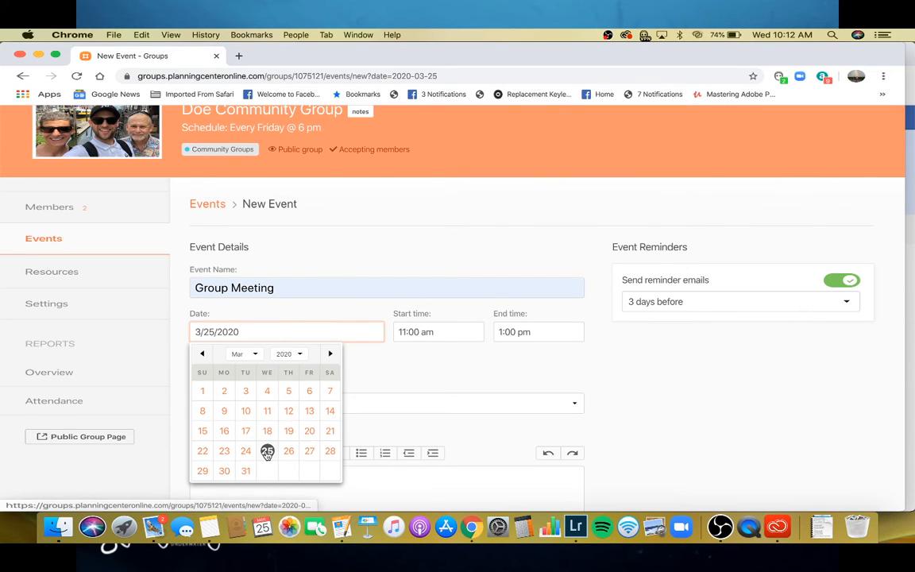
pyautogui.click(267, 451)
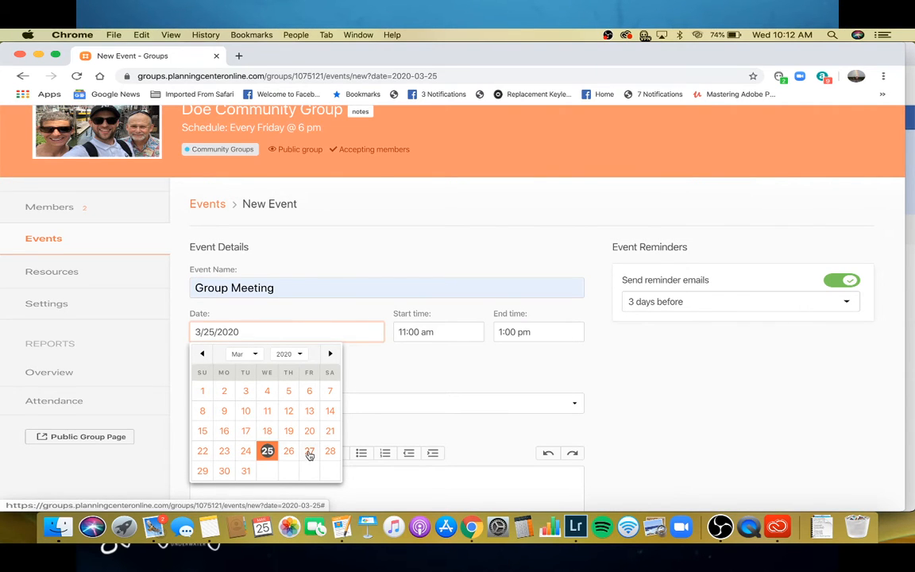
pyautogui.click(309, 452)
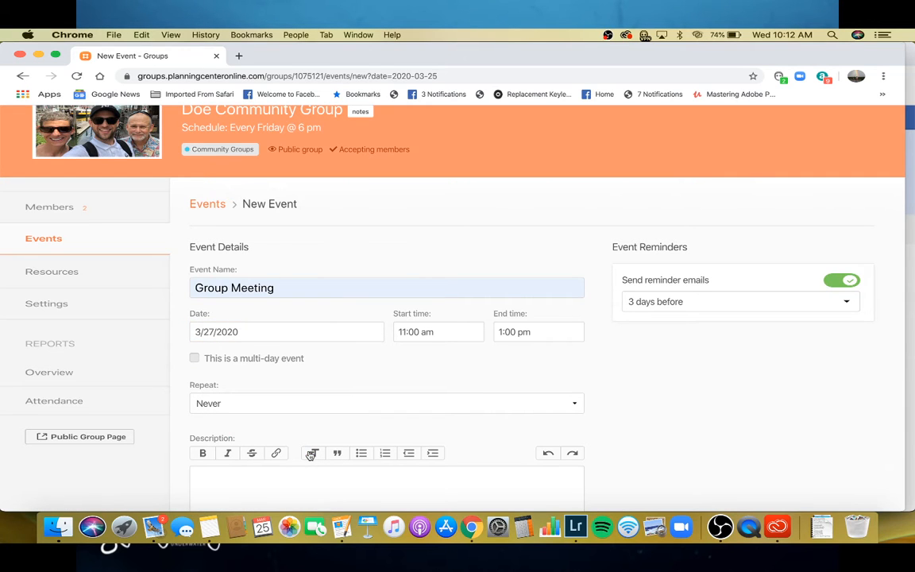
pyautogui.click(399, 332)
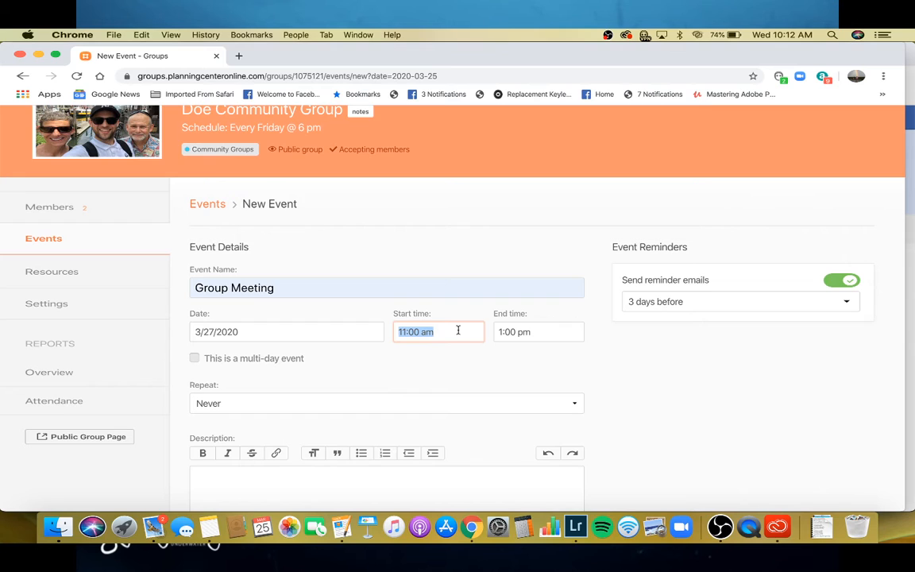
pyautogui.write('6 pm')
pyautogui.click(501, 332)
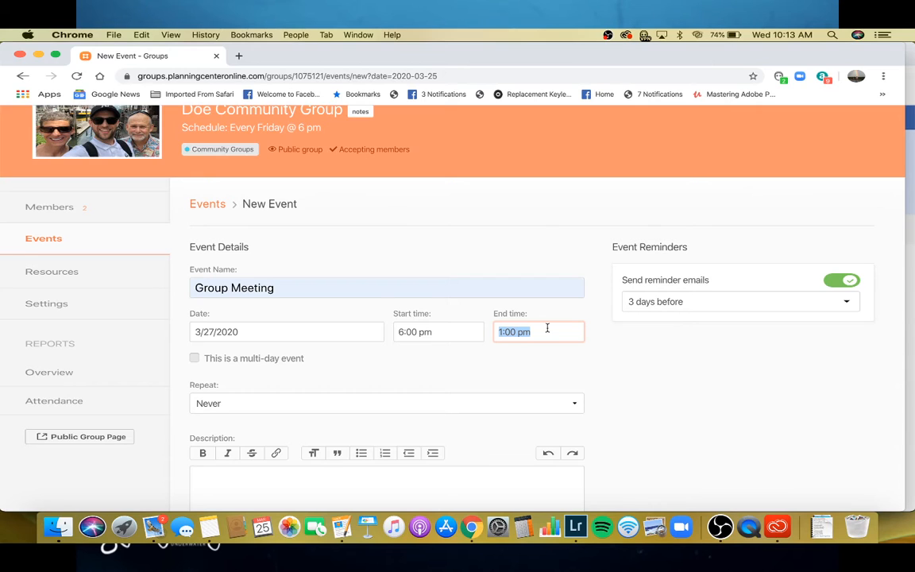
pyautogui.write('8')
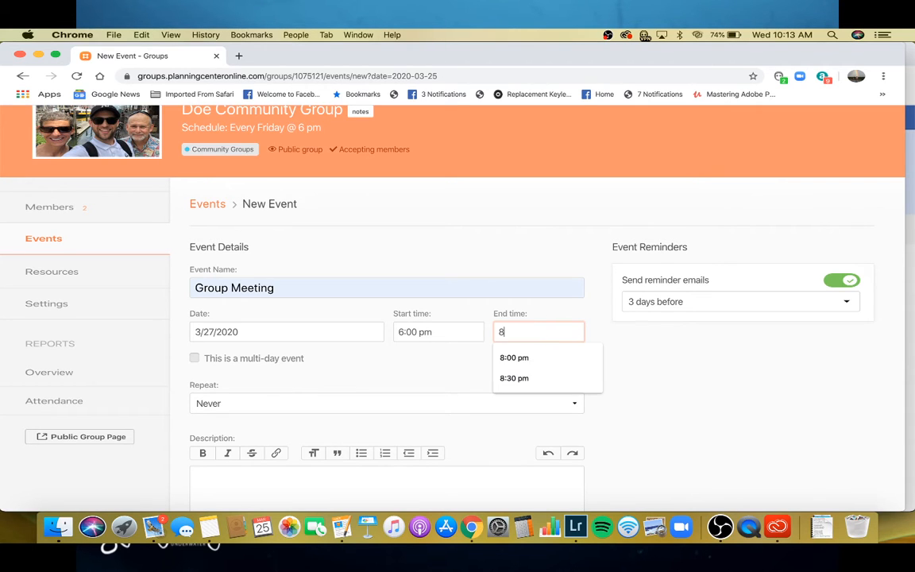
pyautogui.click(513, 379)
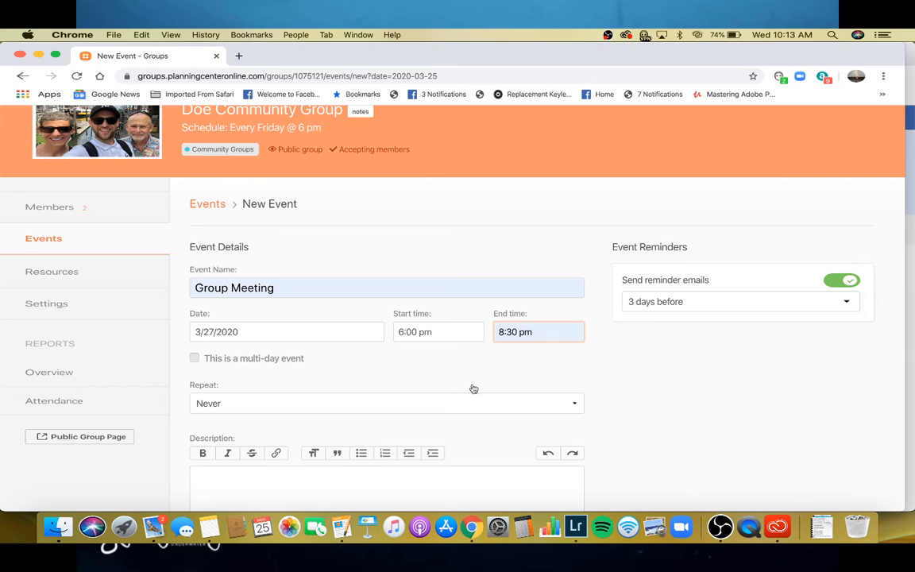
# Make the event repeat weekly until 3/25/2022
pyautogui.click(575, 409)
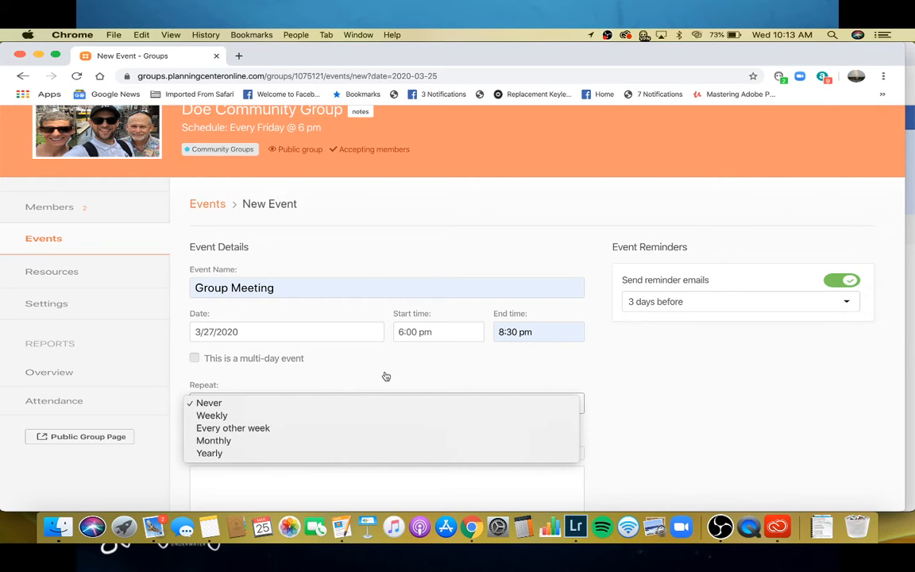
pyautogui.click(287, 417)
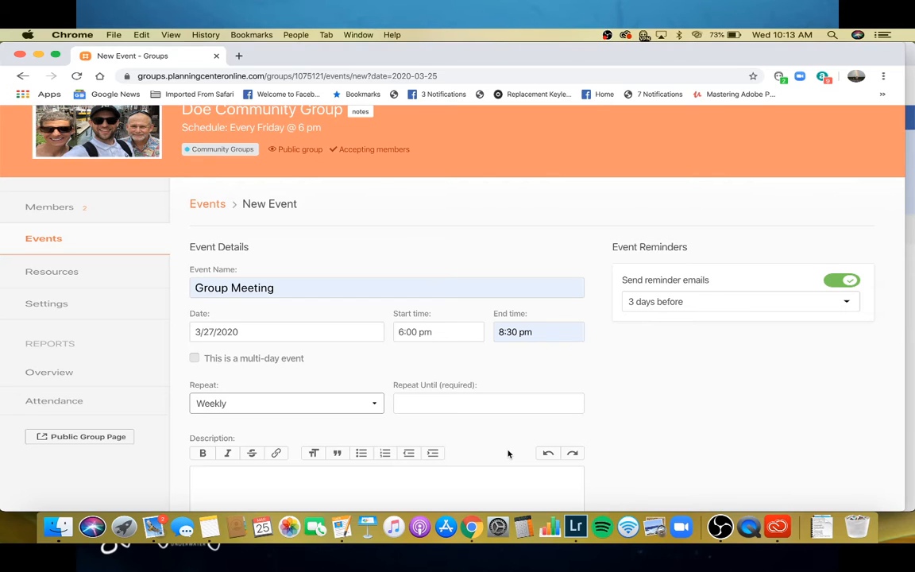
pyautogui.click(527, 406)
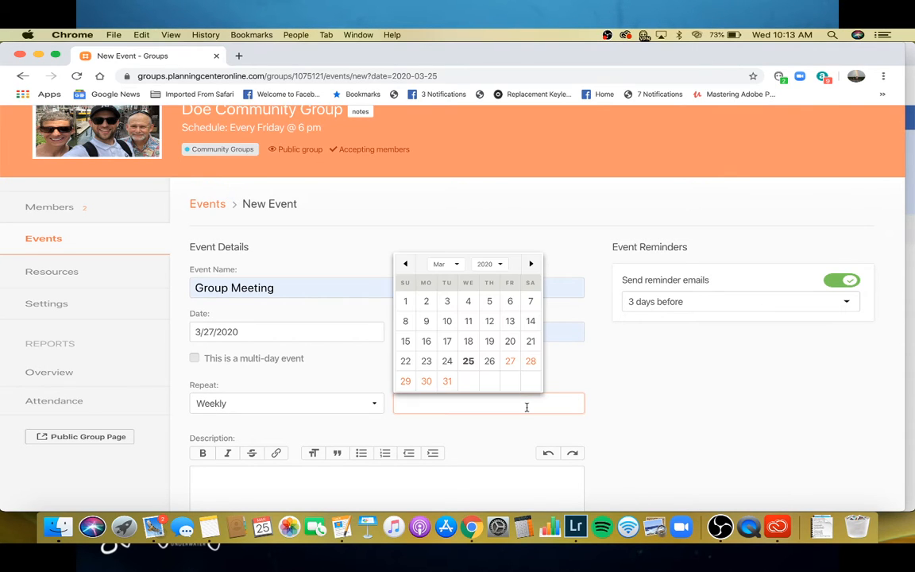
pyautogui.click(501, 267)
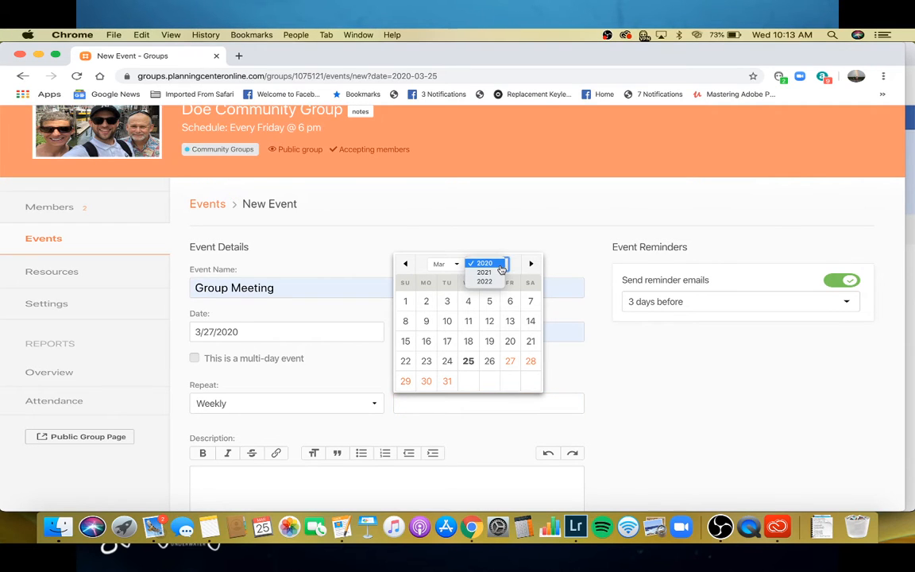
pyautogui.click(484, 282)
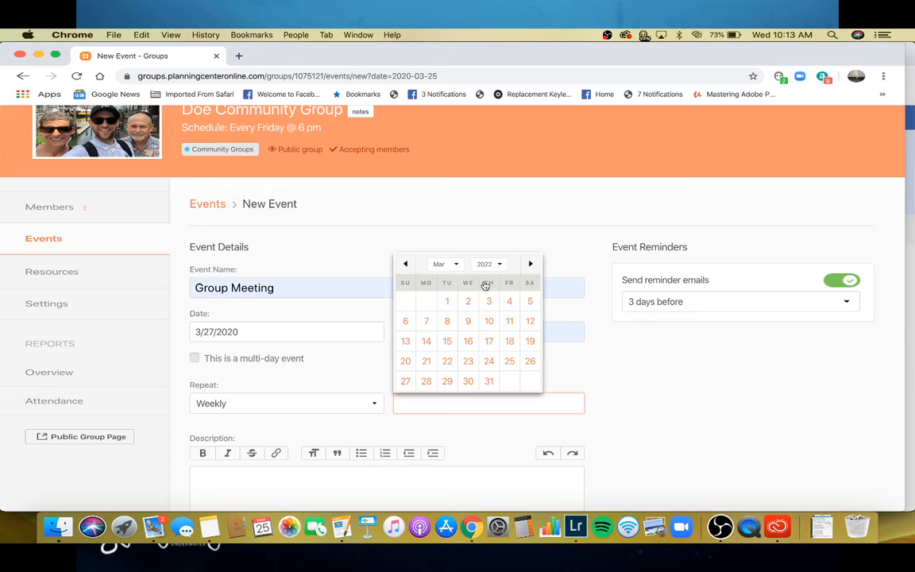
pyautogui.click(510, 362)
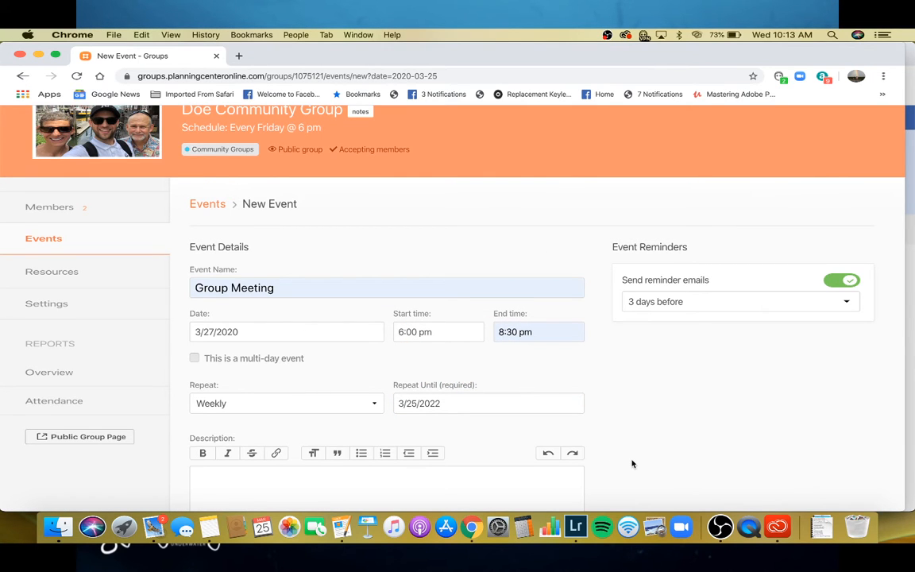
# Enter the event description "Come join us for prayer and fellowship!"
pyautogui.scroll(-3, 633, 464)
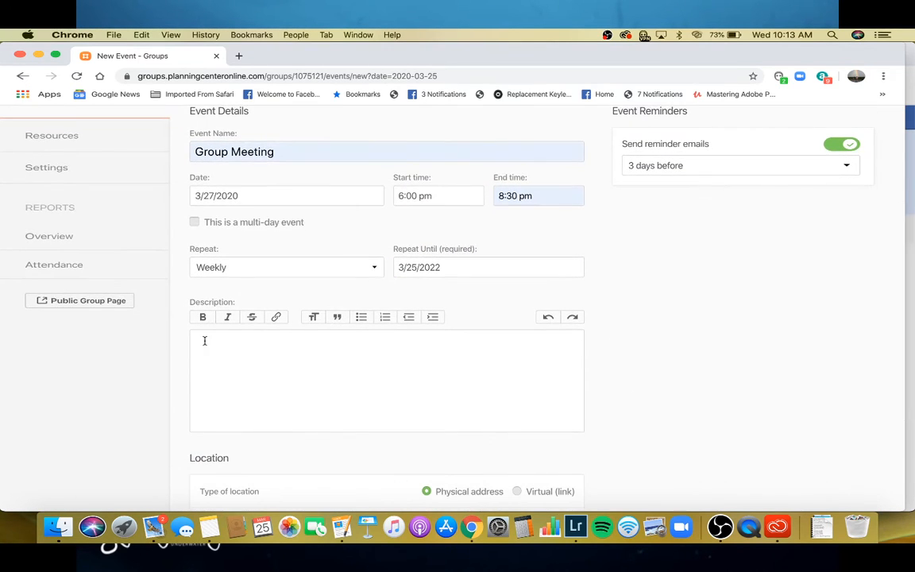
pyautogui.click(196, 338)
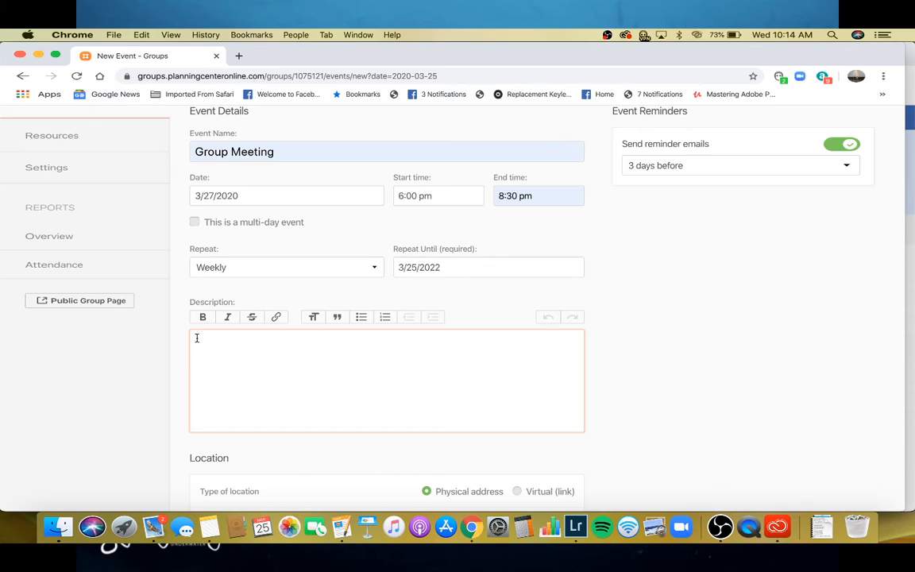
pyautogui.write('Come join us for prayer and fe')
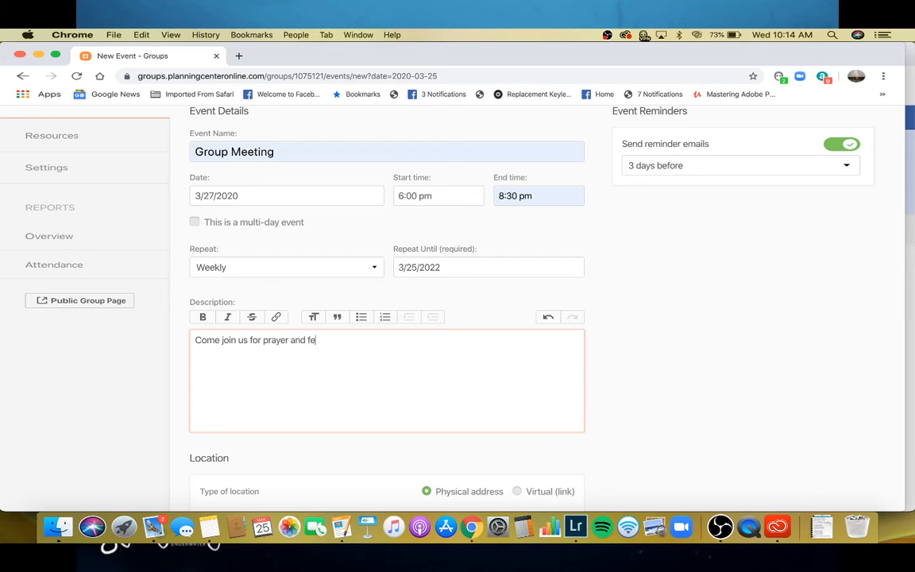
pyautogui.write('llowship!')
# Choose the group's saved home location as the event's physical address
pyautogui.scroll(-2, 472, 382)
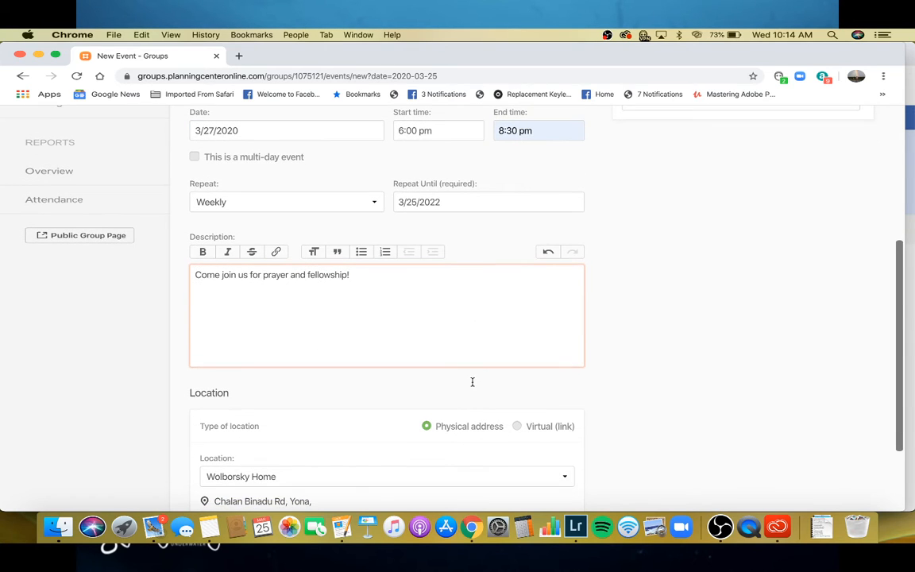
pyautogui.scroll(-3, 472, 382)
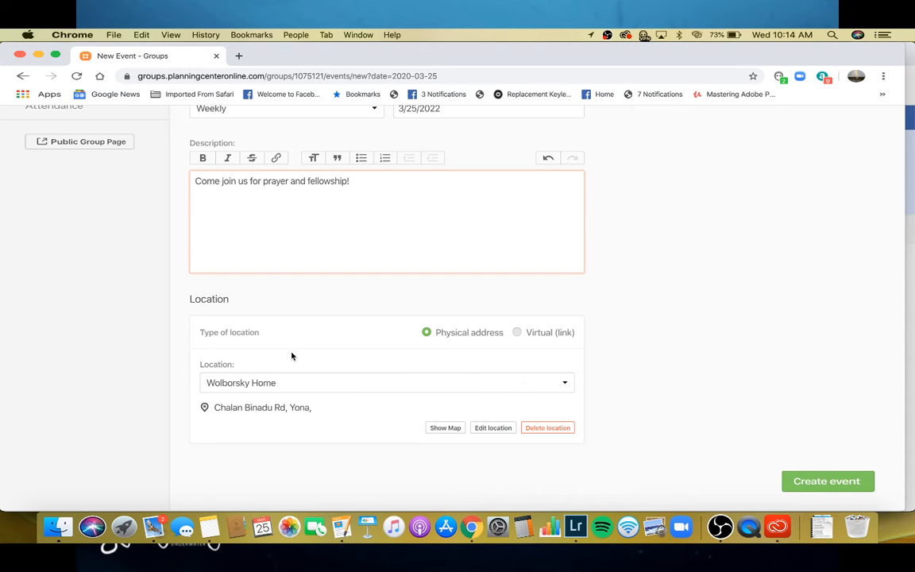
pyautogui.click(566, 384)
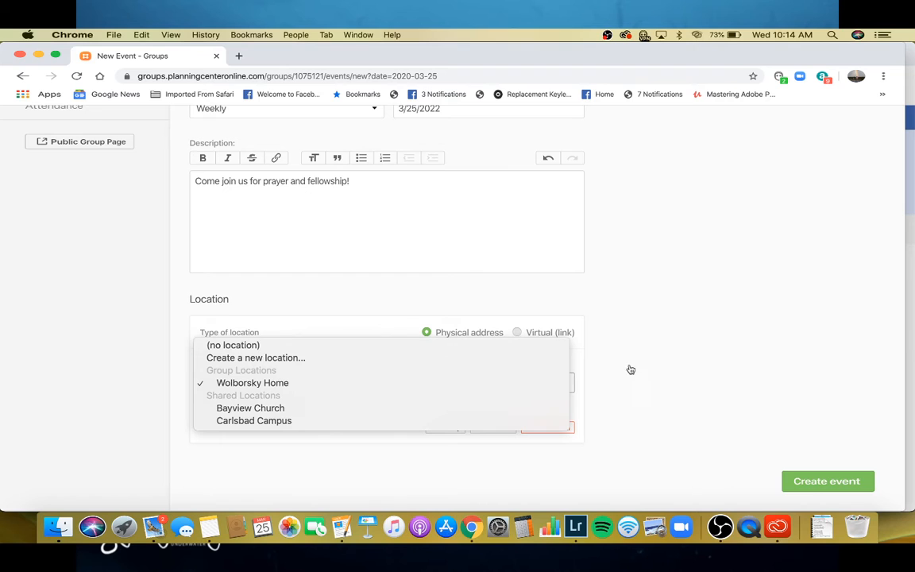
pyautogui.click(287, 382)
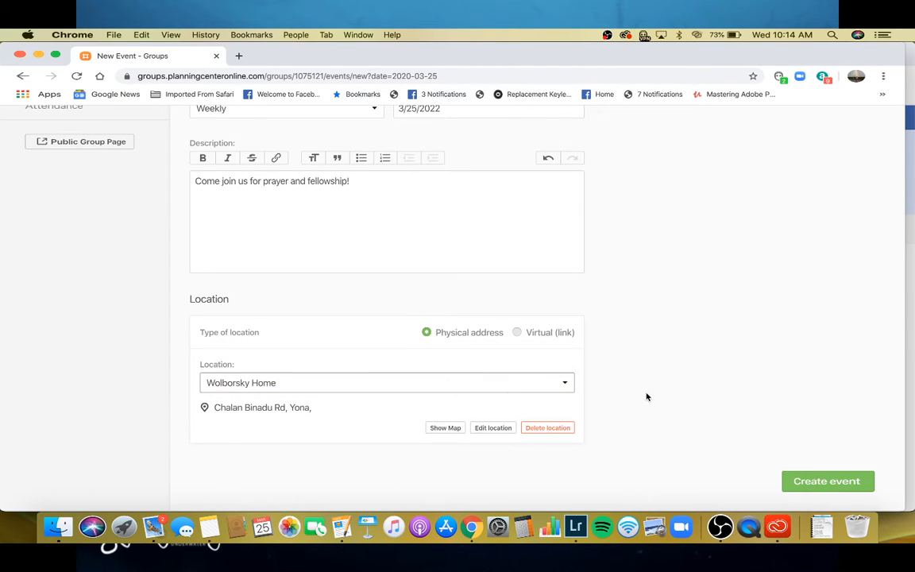
# Show the map for the event's location and look over its non-member preview
pyautogui.click(454, 431)
pyautogui.scroll(-5, 470, 422)
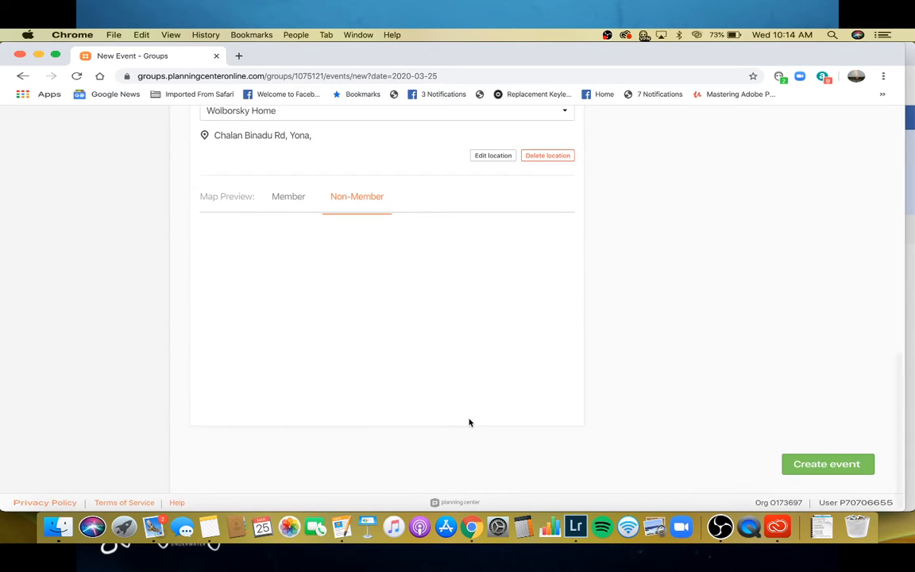
pyautogui.scroll(3, 469, 422)
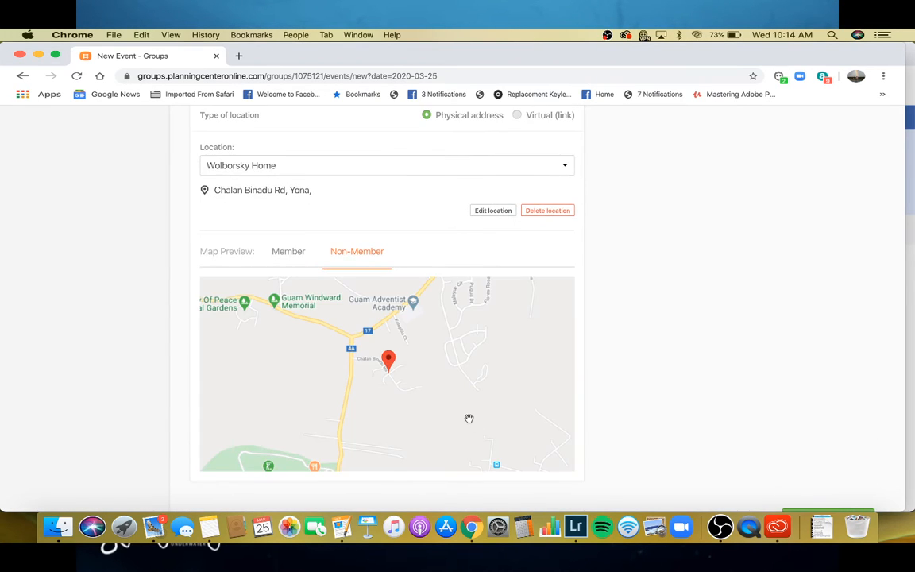
pyautogui.scroll(-3, 469, 421)
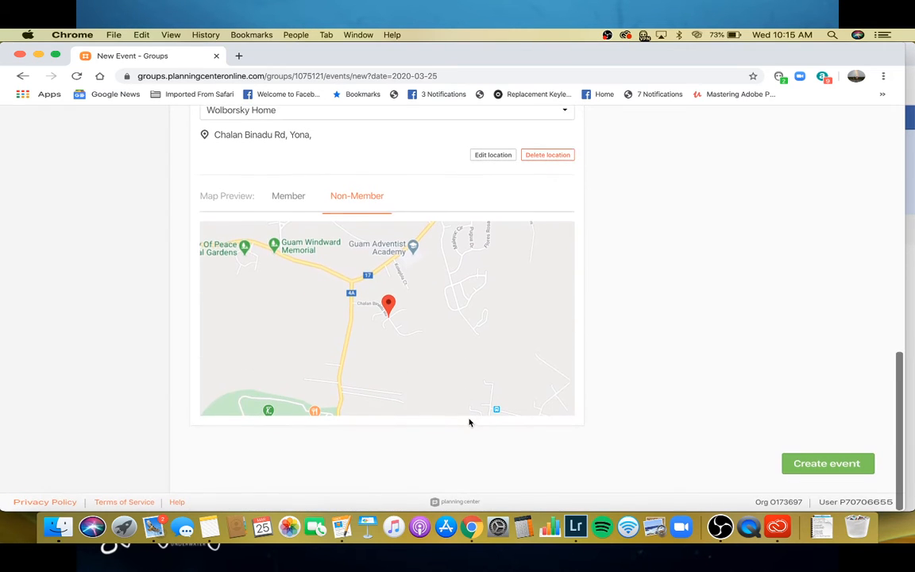
# Check the timing options for the event's reminder emails, keeping 3 days before
pyautogui.scroll(8, 673, 347)
pyautogui.scroll(5, 673, 348)
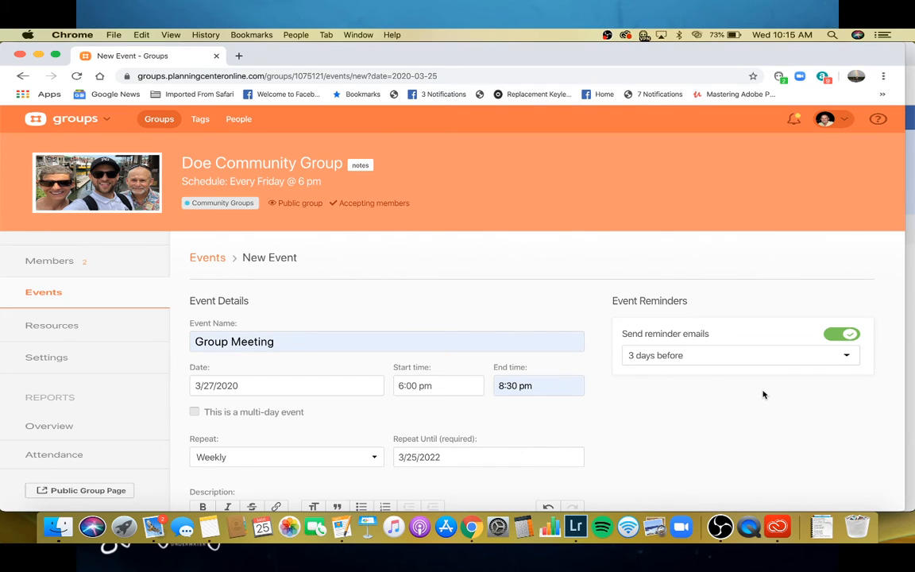
pyautogui.click(849, 360)
pyautogui.click(850, 359)
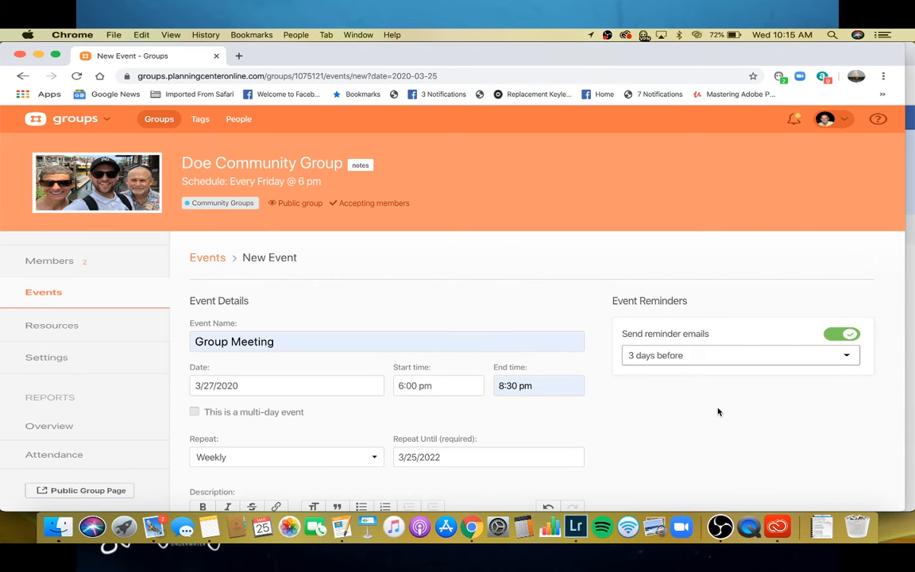
# Create the Group Meeting event and agree to send its reminders now
pyautogui.scroll(-5, 717, 411)
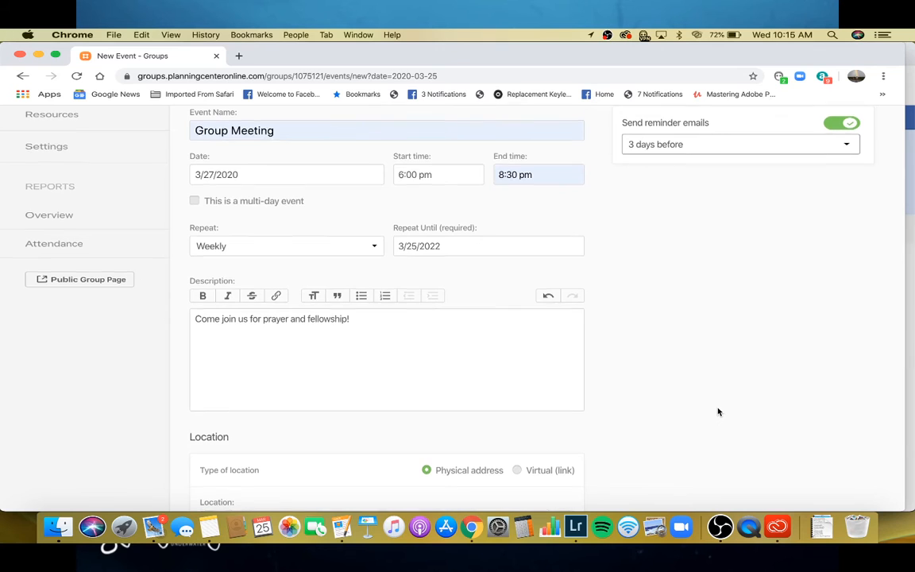
pyautogui.scroll(-10, 717, 410)
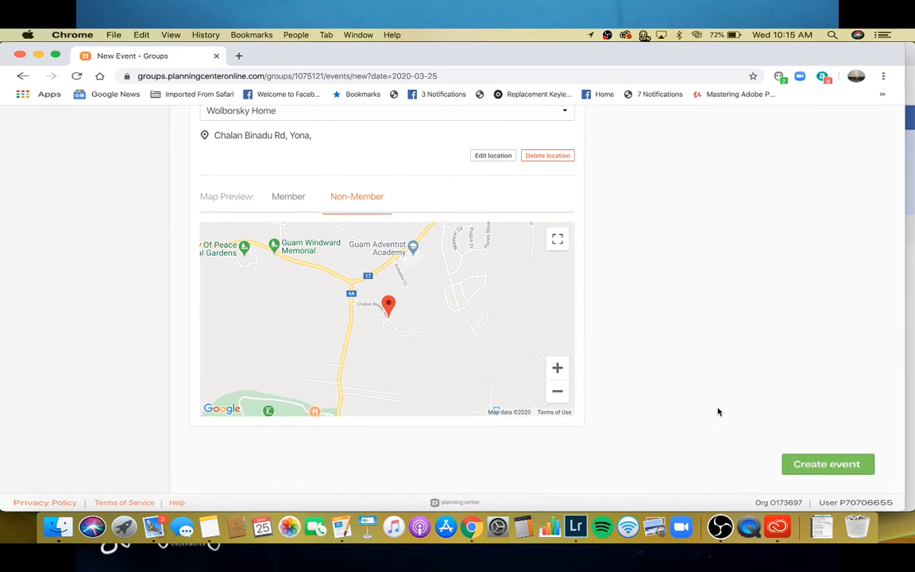
pyautogui.scroll(5, 717, 410)
pyautogui.scroll(-5, 717, 410)
pyautogui.click(828, 465)
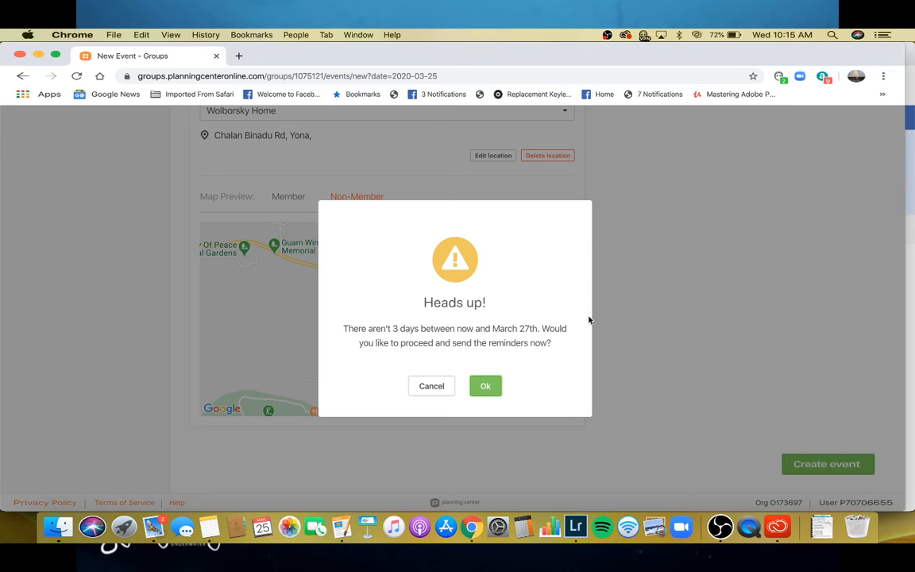
pyautogui.click(430, 387)
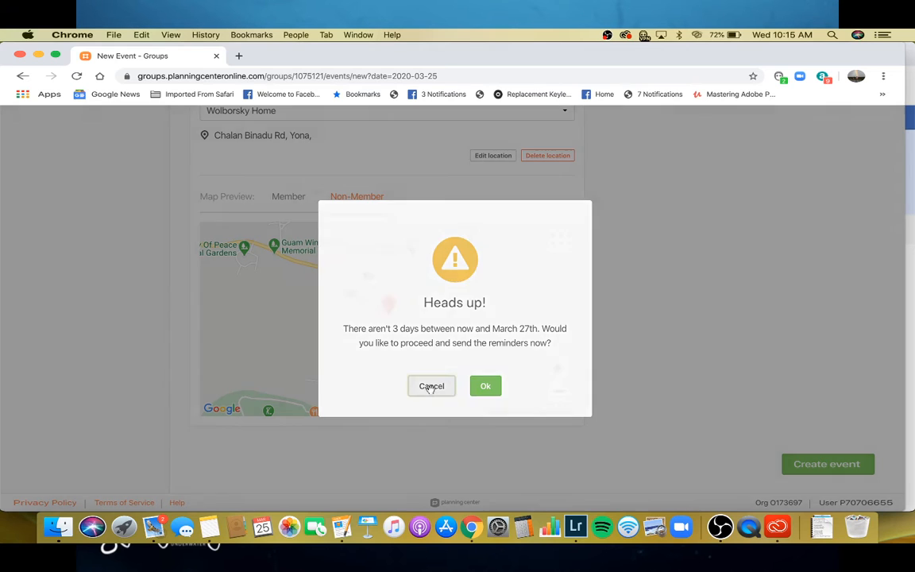
pyautogui.click(824, 463)
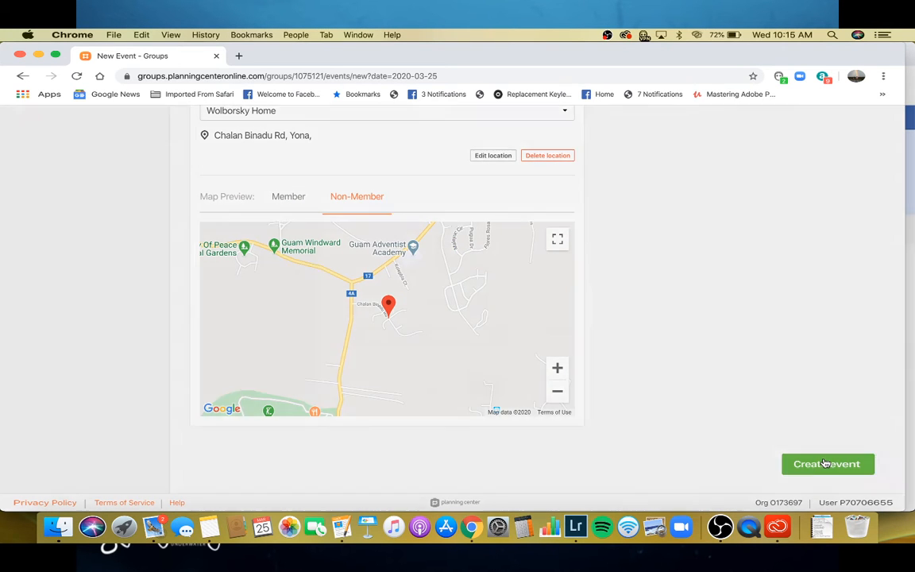
pyautogui.click(484, 385)
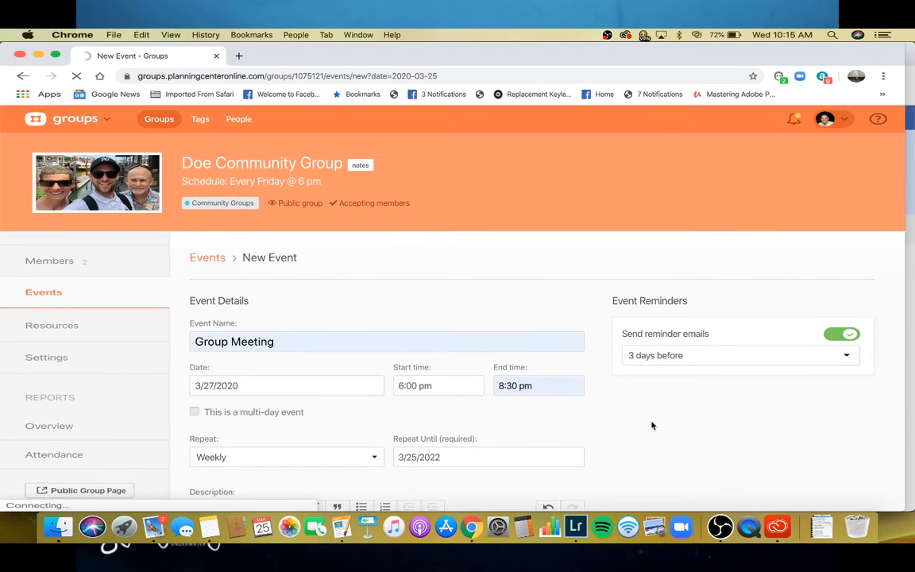
# Review the created Group Meeting event's date, time, description, location and reminder details
pyautogui.scroll(-3, 651, 425)
pyautogui.scroll(1, 651, 425)
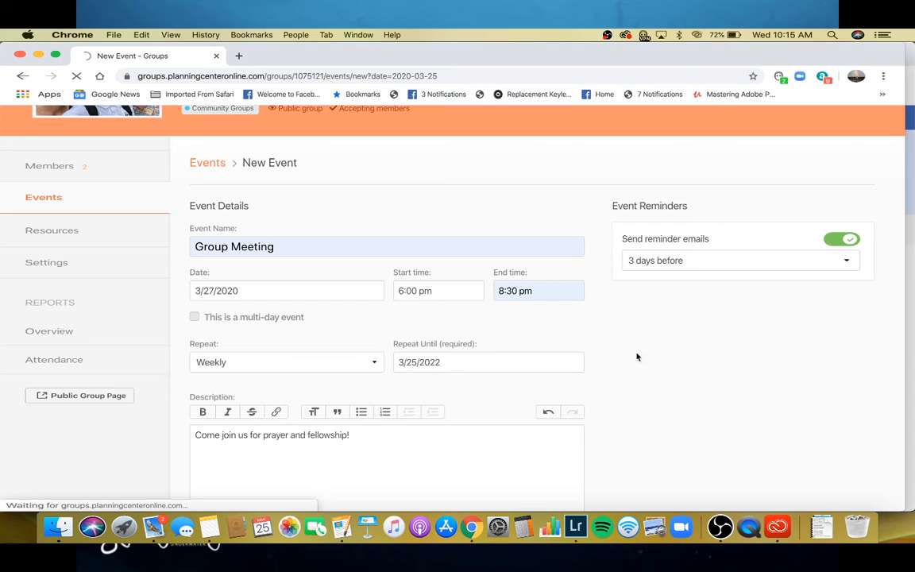
pyautogui.scroll(5, 617, 255)
pyautogui.scroll(-1, 617, 255)
pyautogui.scroll(-10, 617, 256)
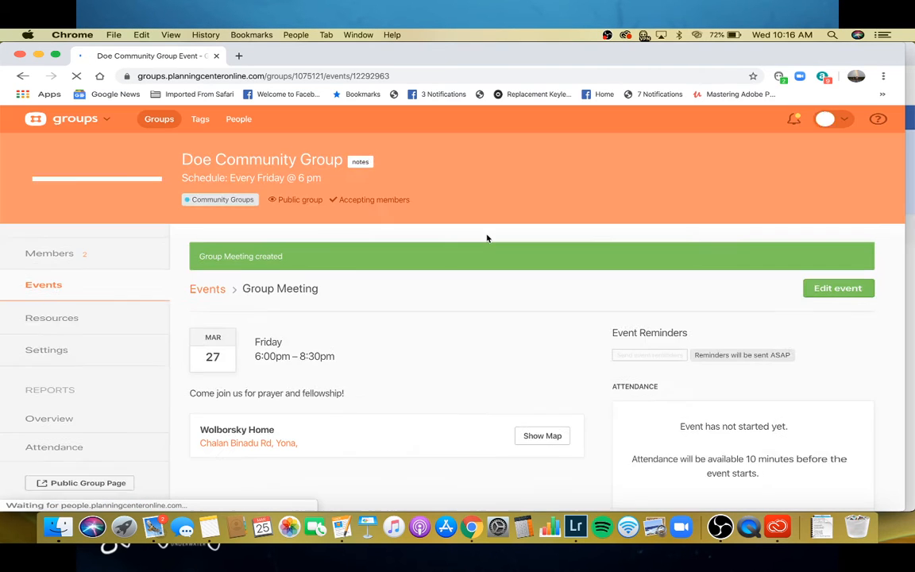
pyautogui.scroll(-2, 445, 373)
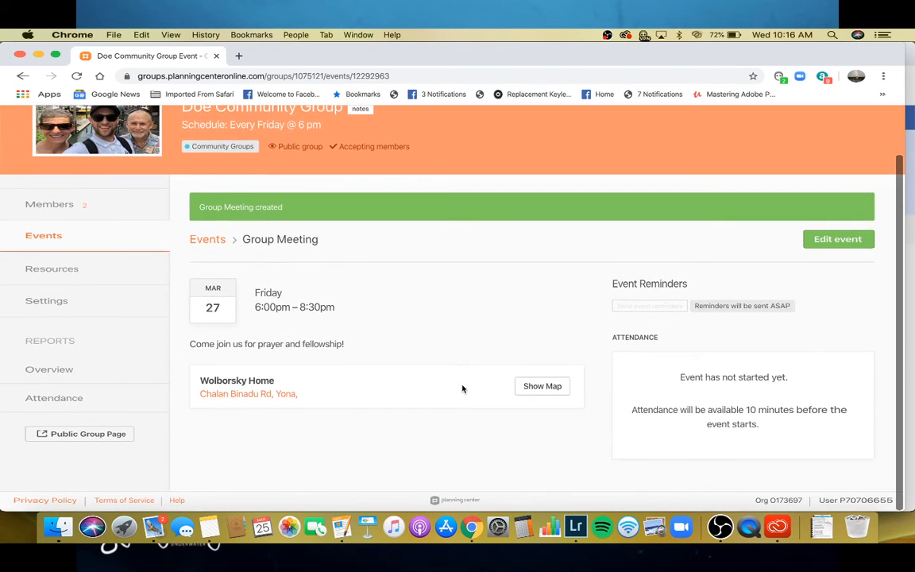
pyautogui.scroll(1, 462, 388)
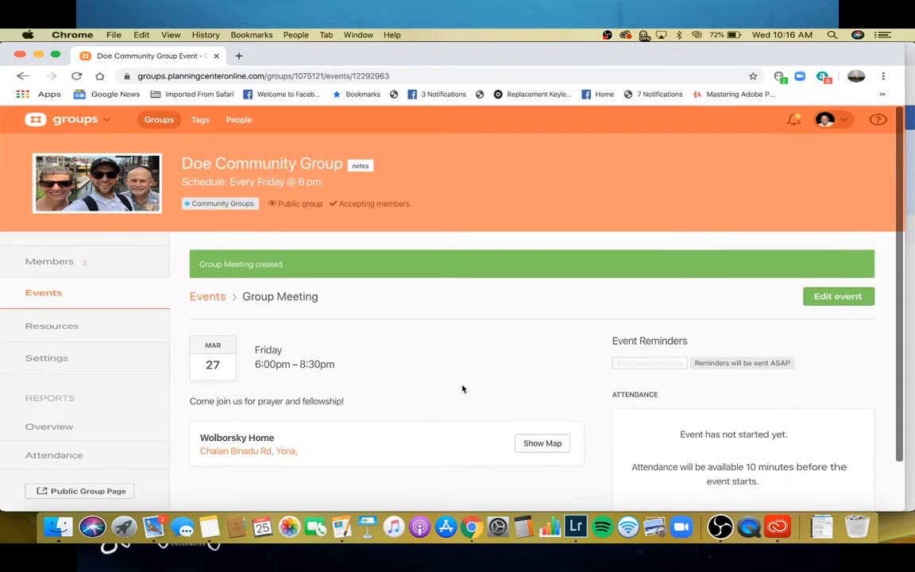
pyautogui.scroll(-1, 462, 388)
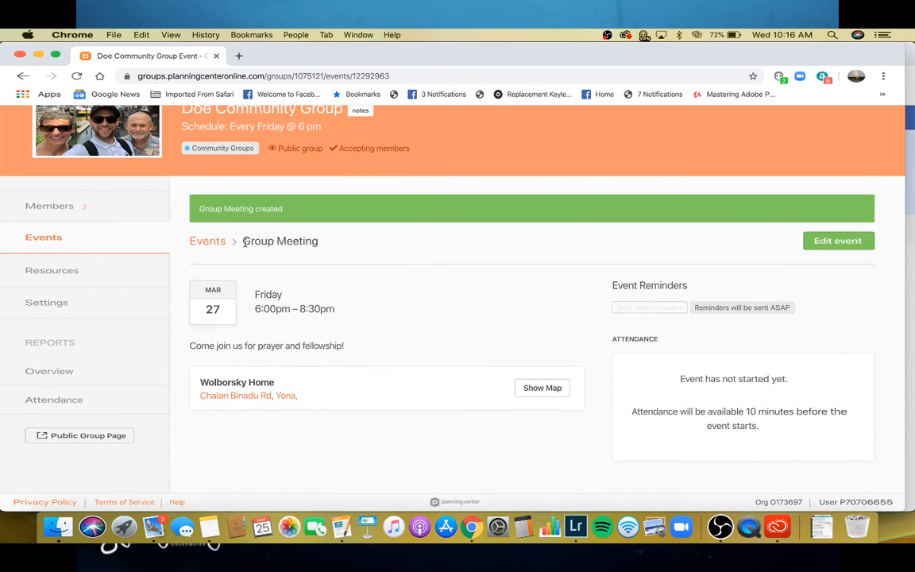
# Browse the group's event calendar through May 2020, return to March, and look over the list of scheduled meetings
pyautogui.click(44, 238)
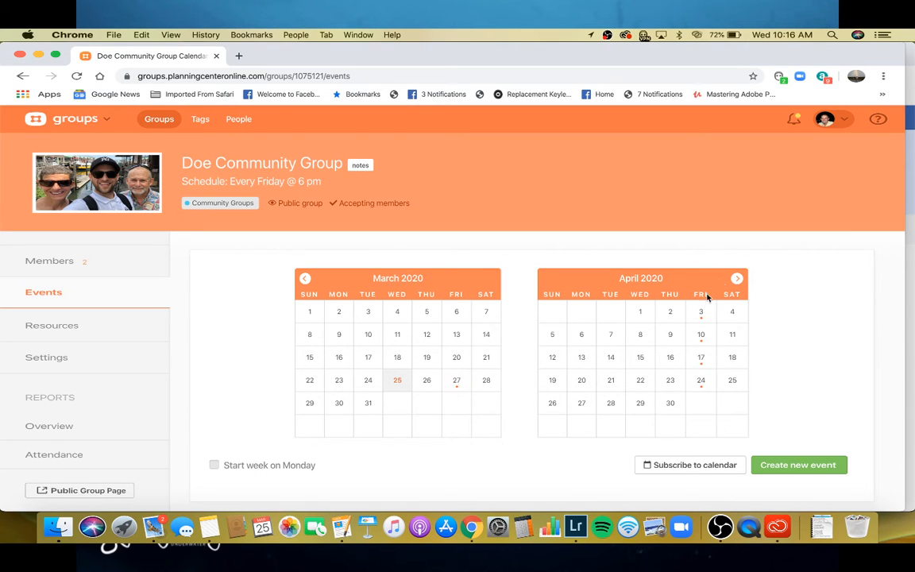
pyautogui.click(738, 278)
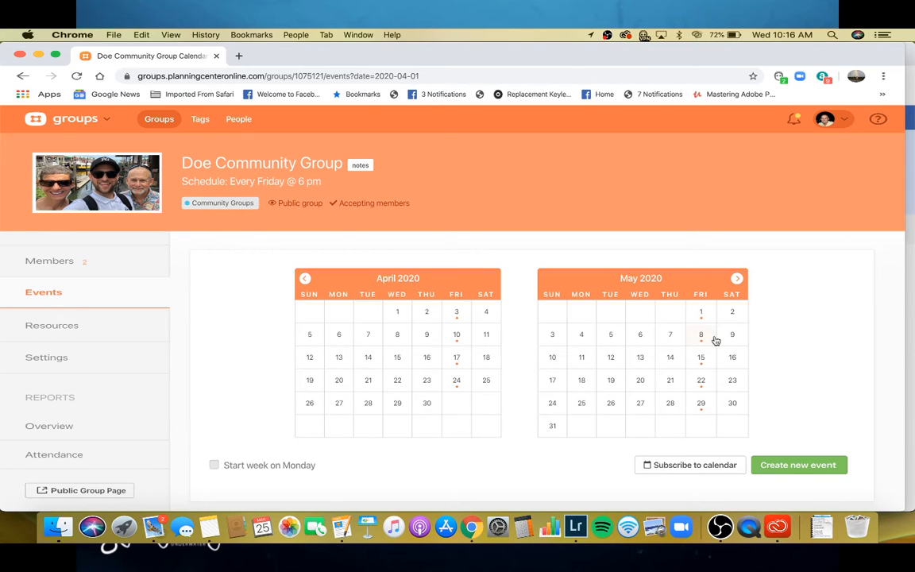
pyautogui.click(305, 279)
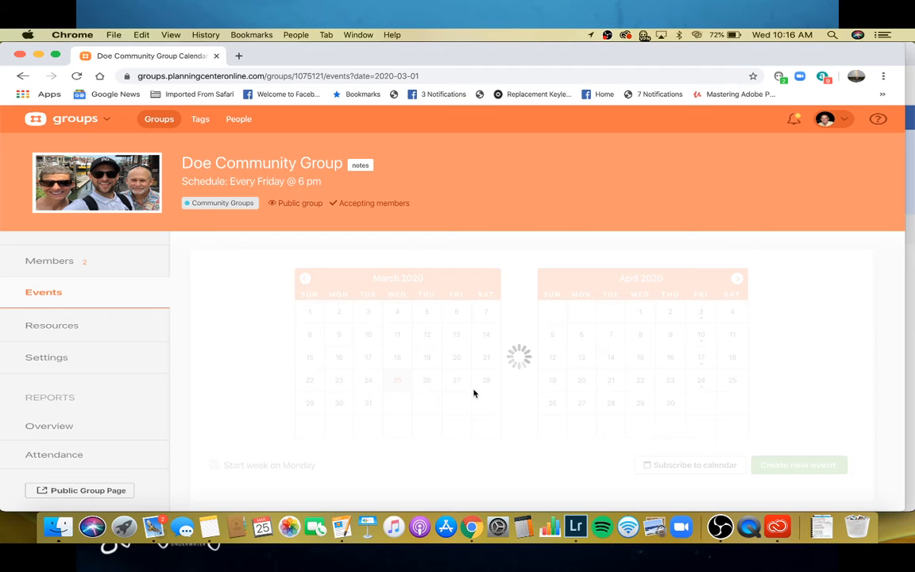
pyautogui.scroll(-7, 492, 441)
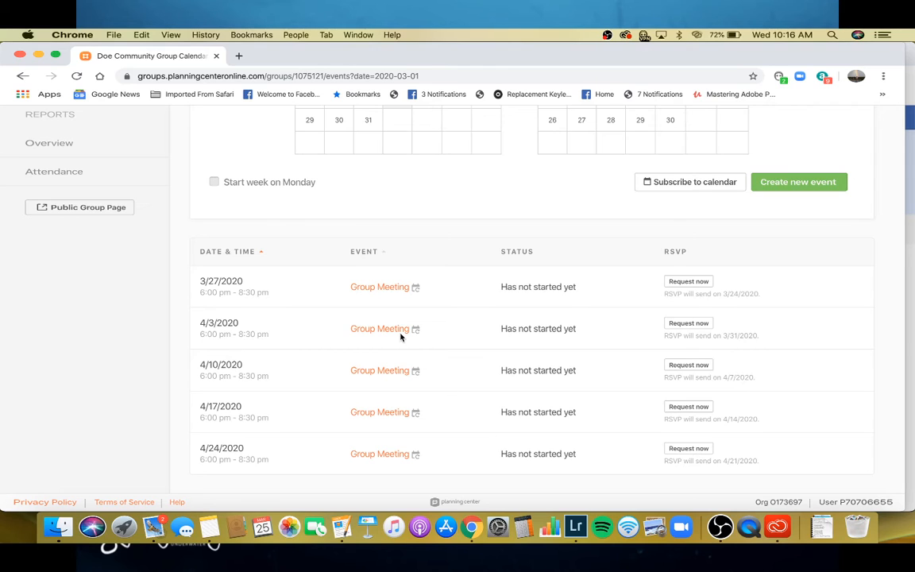
# Edit the 3/27/2020 Group Meeting and change its location to the shared location Bayview Church
pyautogui.click(382, 290)
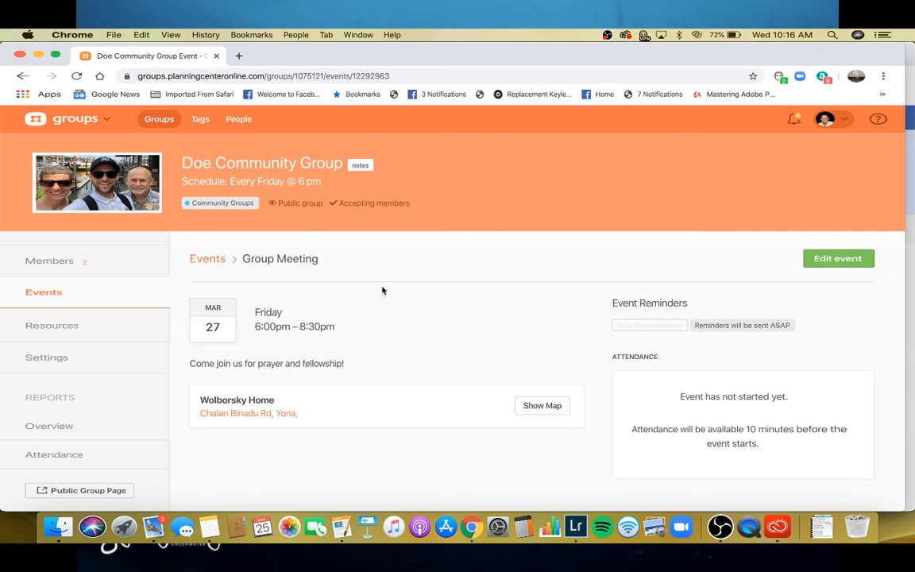
pyautogui.scroll(-2, 794, 381)
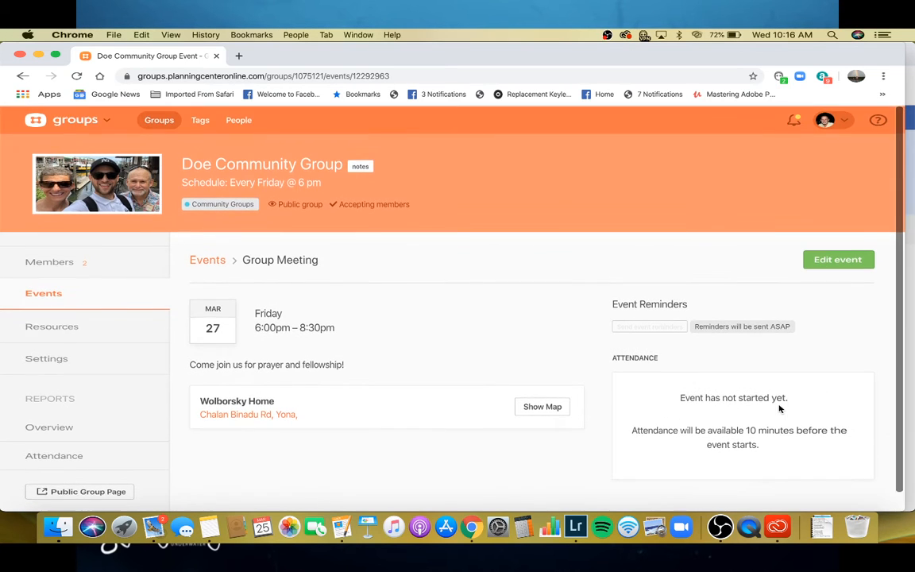
pyautogui.click(841, 260)
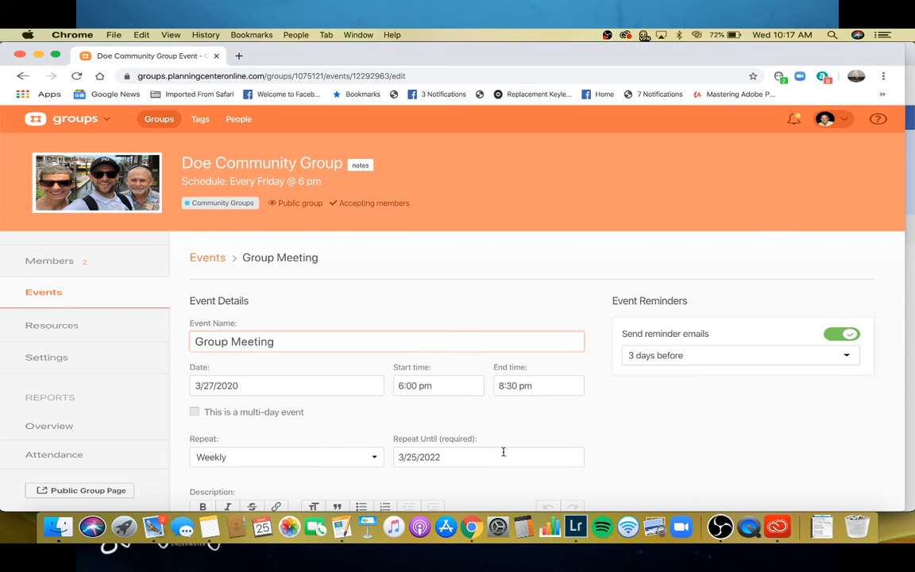
pyautogui.scroll(-5, 788, 421)
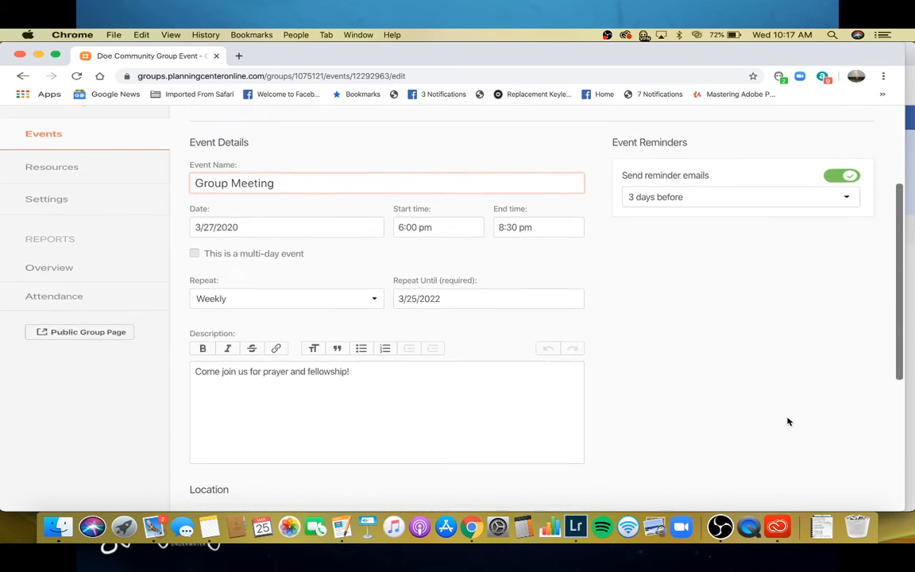
pyautogui.scroll(-4, 788, 421)
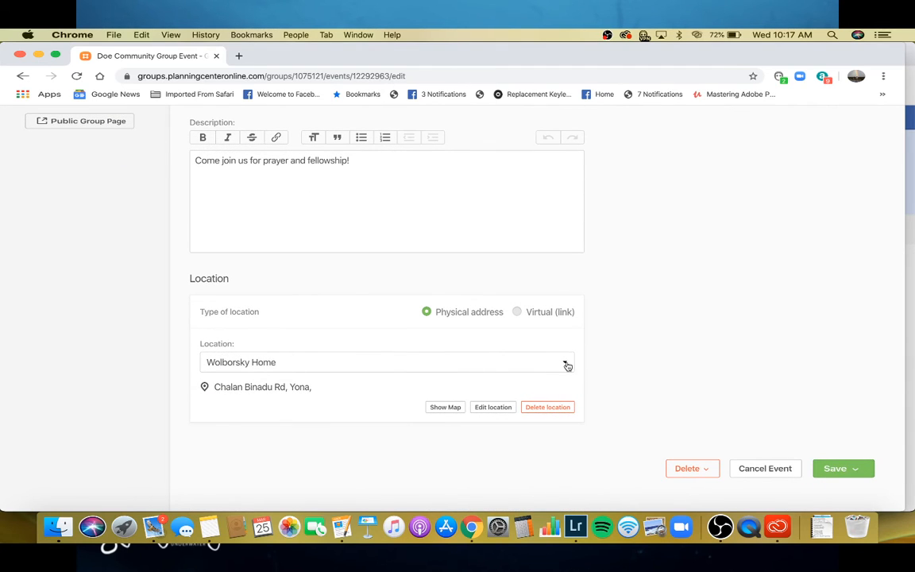
pyautogui.click(566, 364)
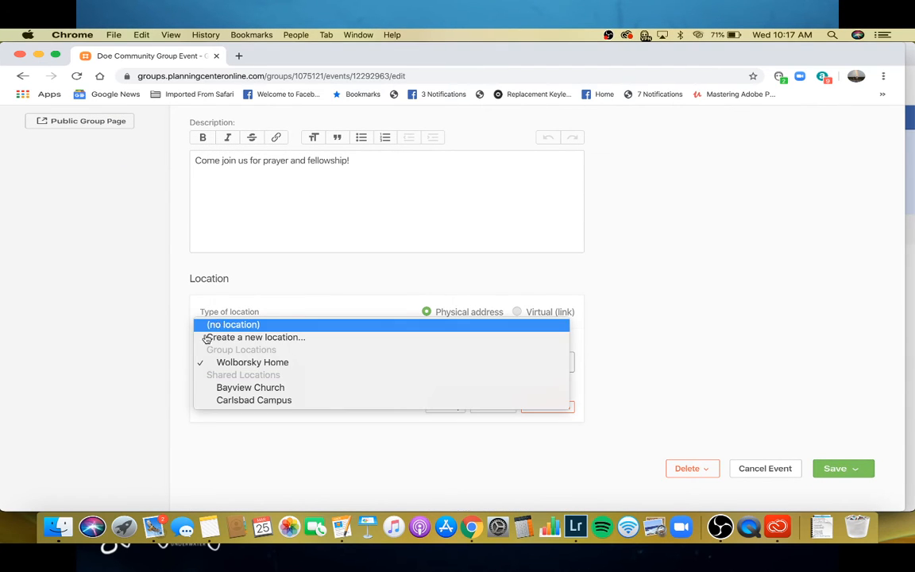
pyautogui.click(213, 388)
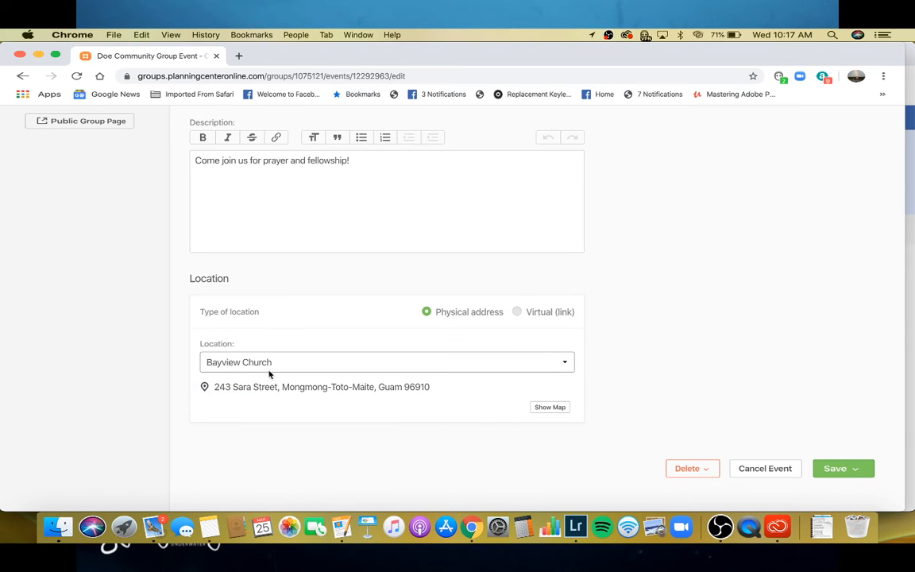
# Start a new line below the existing text in the event description
pyautogui.scroll(5, 760, 278)
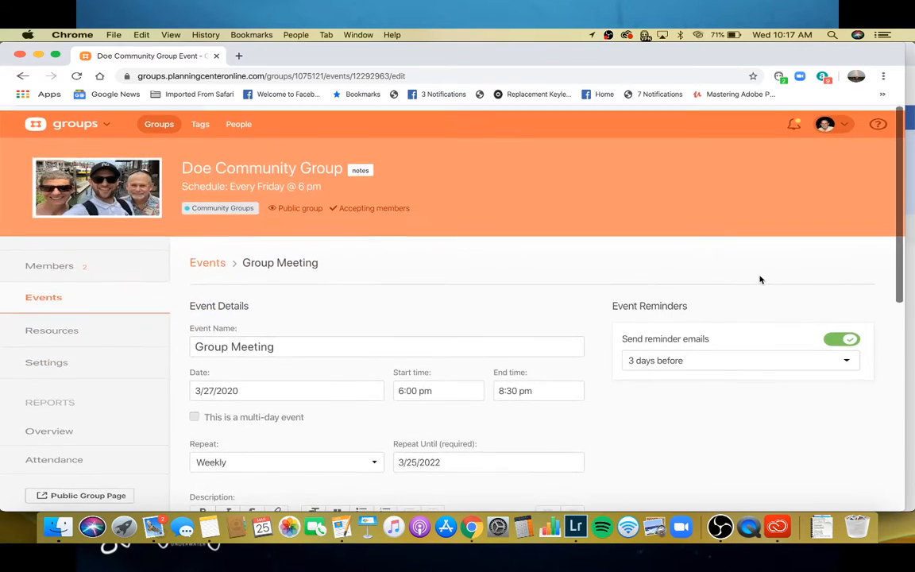
pyautogui.scroll(-5, 759, 280)
pyautogui.scroll(3, 760, 278)
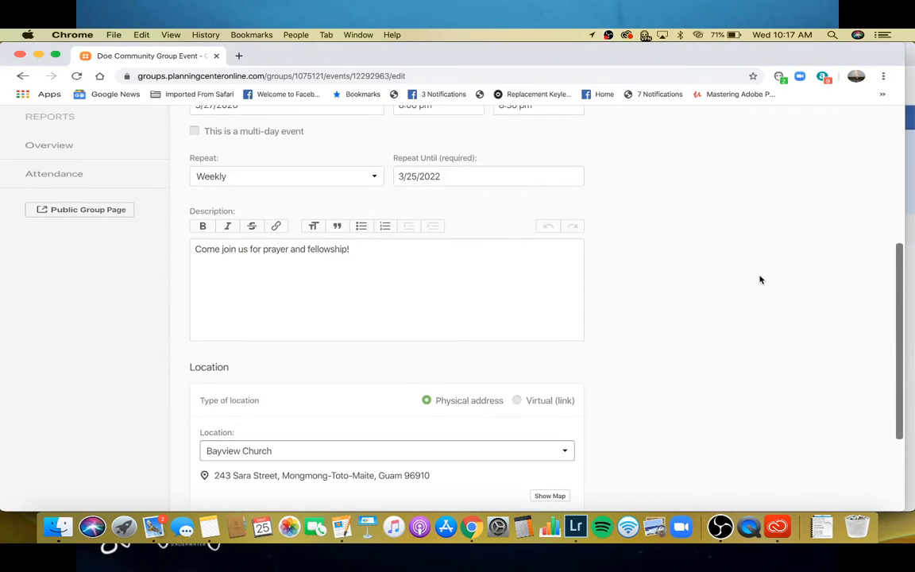
pyautogui.click(375, 243)
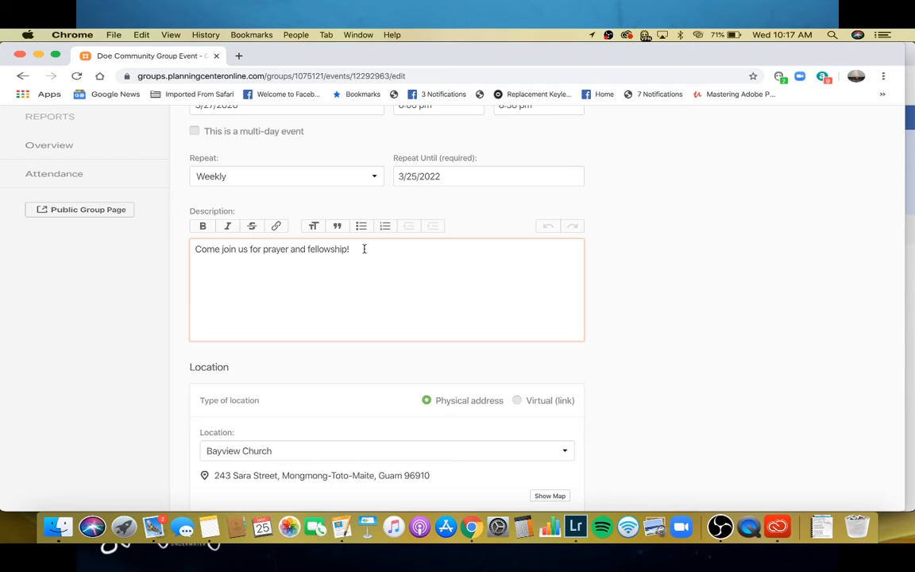
pyautogui.click(359, 251)
pyautogui.press('Return')
pyautogui.press('Return')
pyautogui.scroll(5, 323, 222)
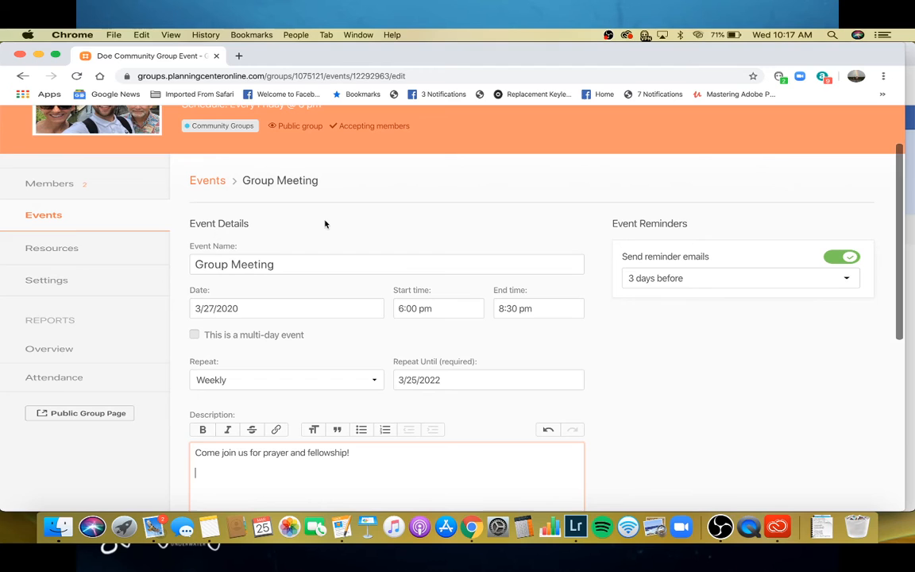
# Open the group resource Community Group Questions from 15 March 20 and copy its full introduction and discussion questions I to VI
pyautogui.click(62, 248)
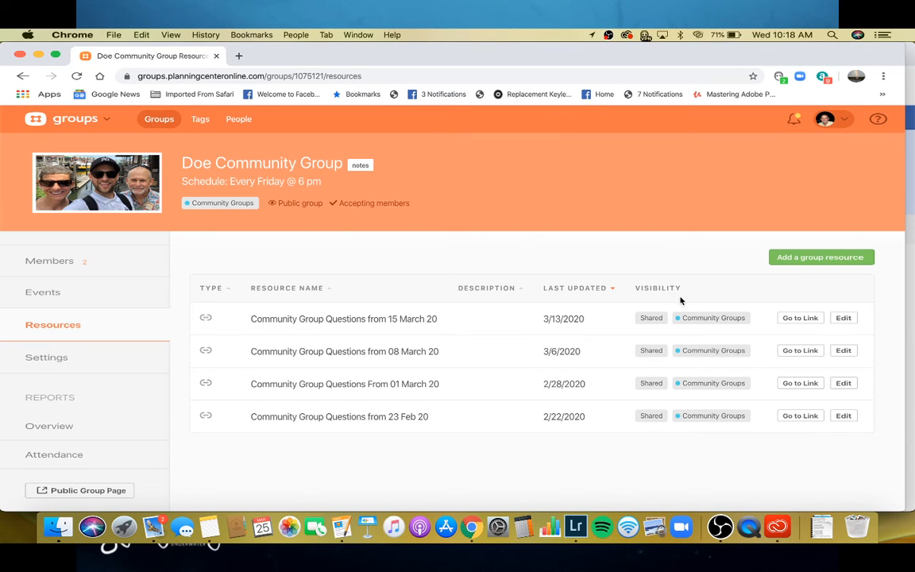
pyautogui.click(808, 321)
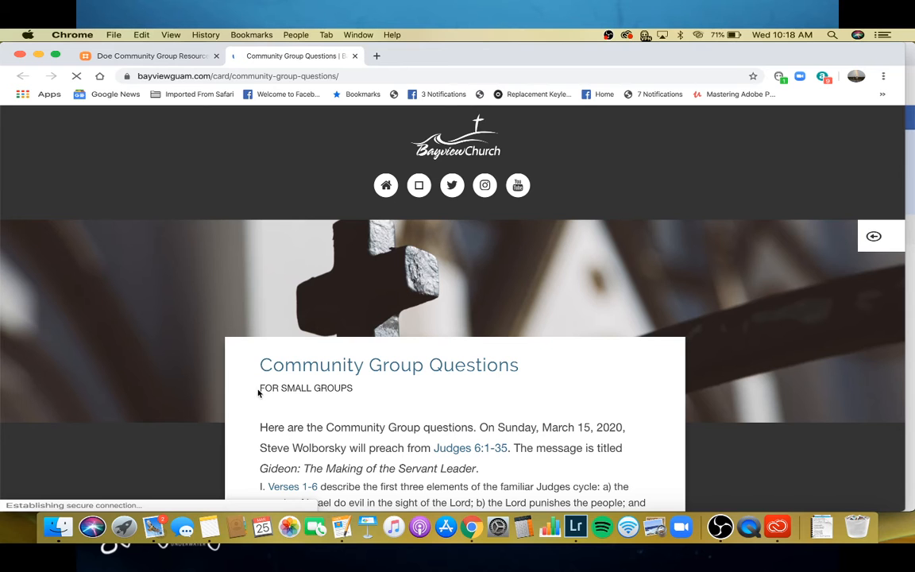
pyautogui.moveTo(262, 429); pyautogui.dragTo(300, 305)
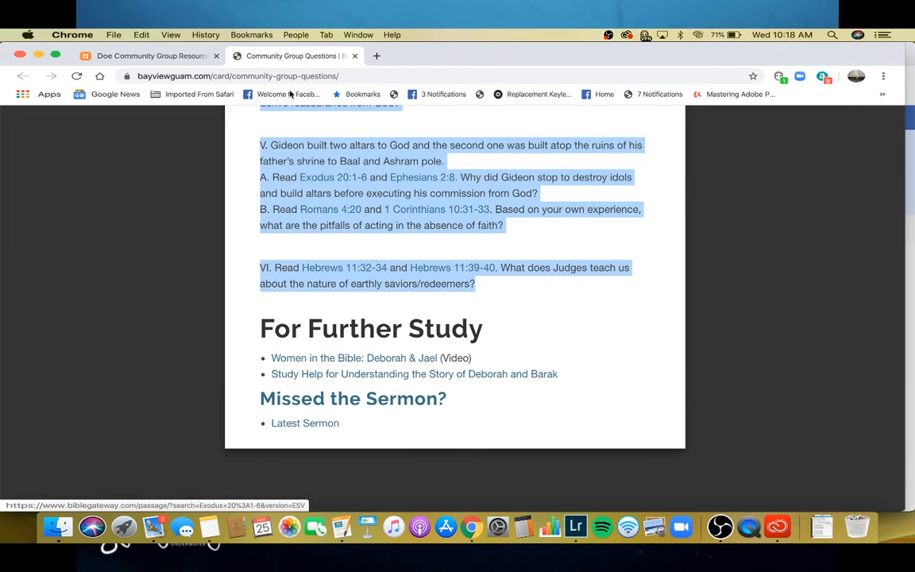
pyautogui.click(139, 35)
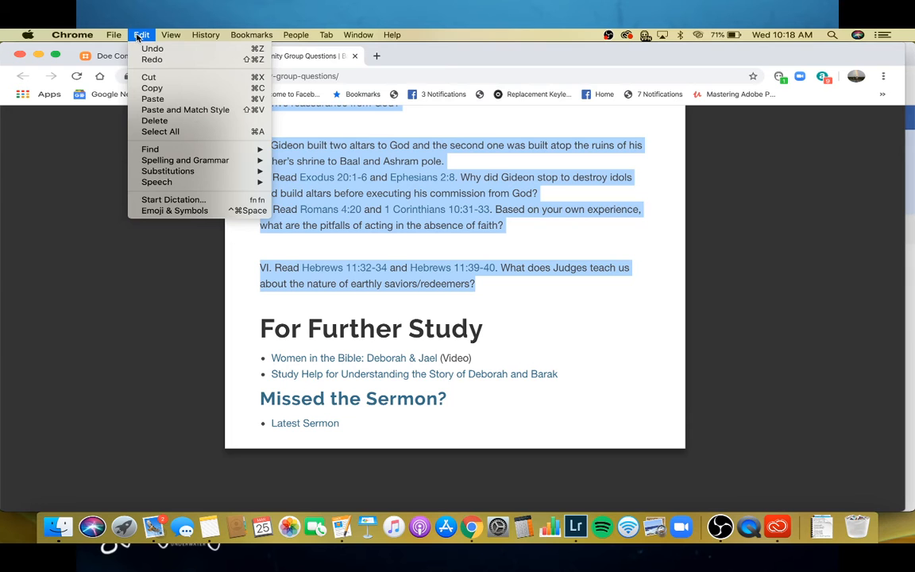
pyautogui.click(143, 88)
pyautogui.scroll(15, 429, 271)
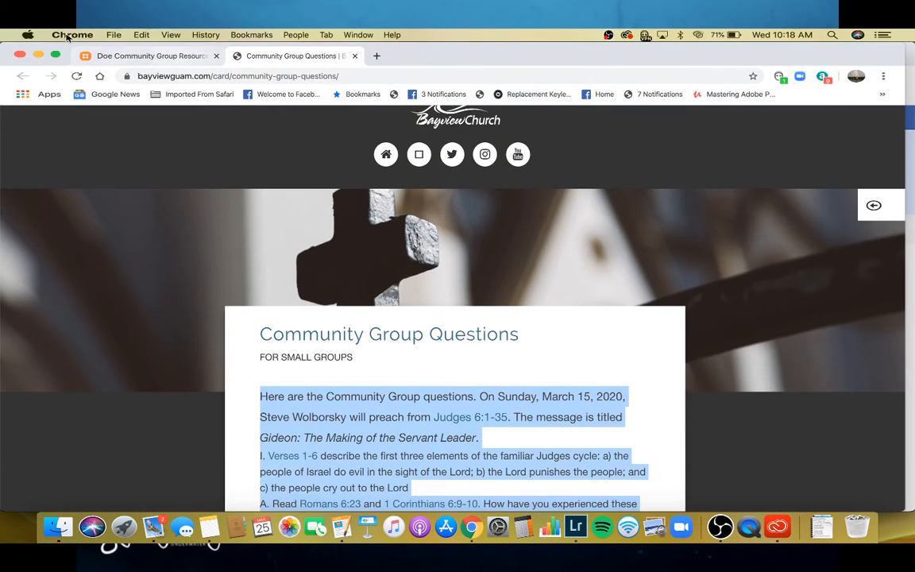
# Return to the group's events, reopen the 3/27/2020 Group Meeting for editing, and set its location to the shared location Bayview Church
pyautogui.click(155, 54)
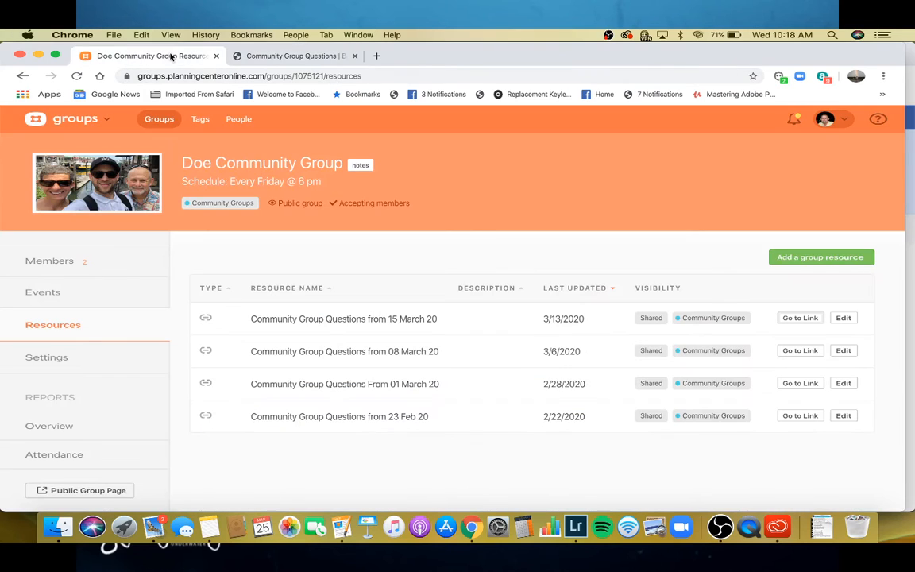
pyautogui.click(112, 299)
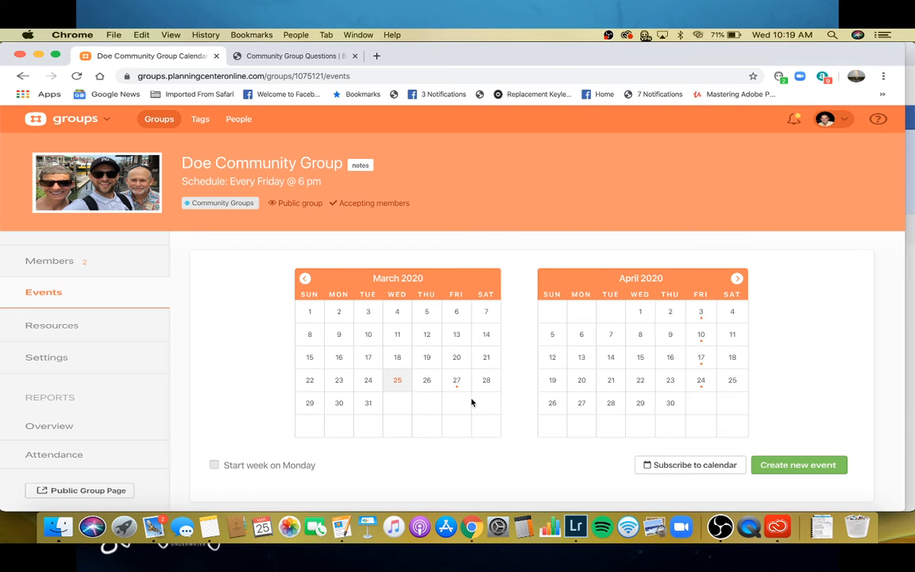
pyautogui.click(457, 384)
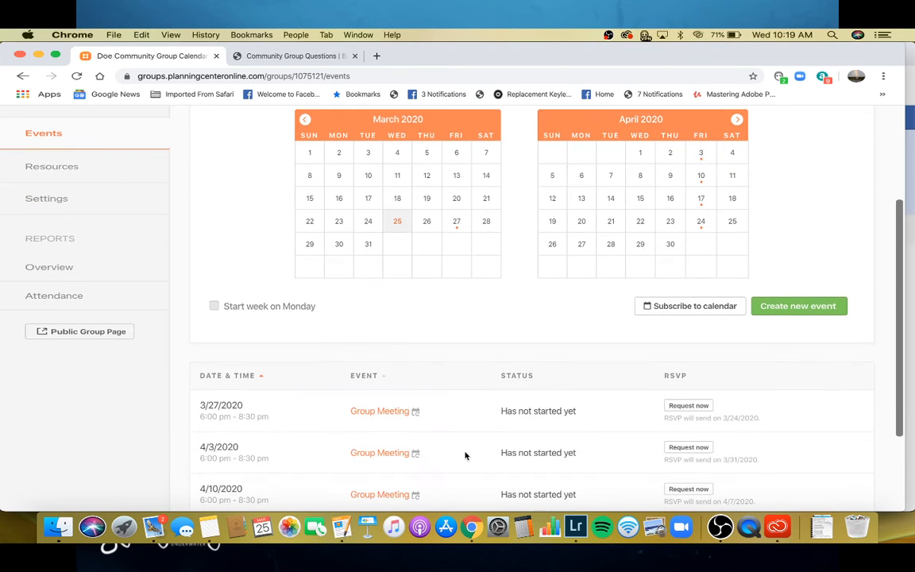
pyautogui.click(381, 411)
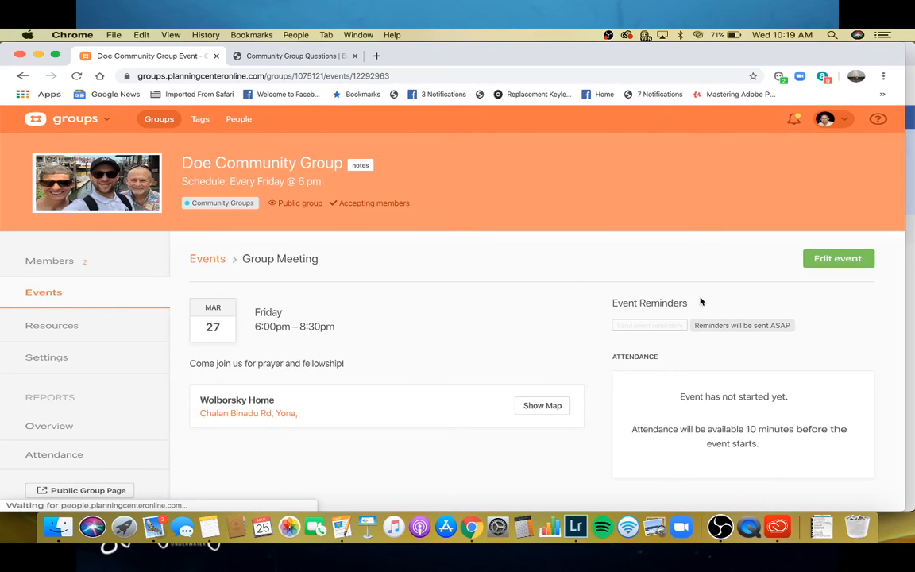
pyautogui.click(829, 260)
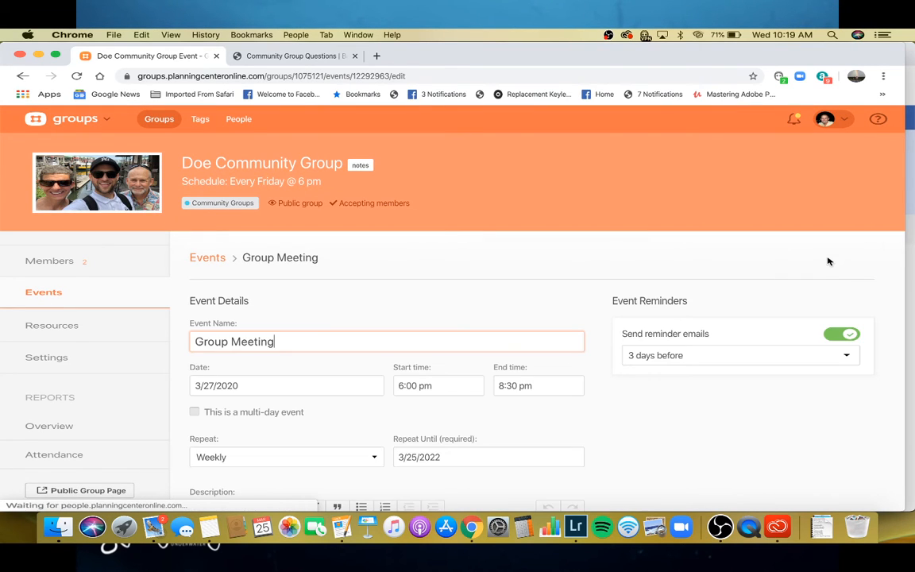
pyautogui.scroll(-3, 604, 394)
pyautogui.scroll(-2, 602, 395)
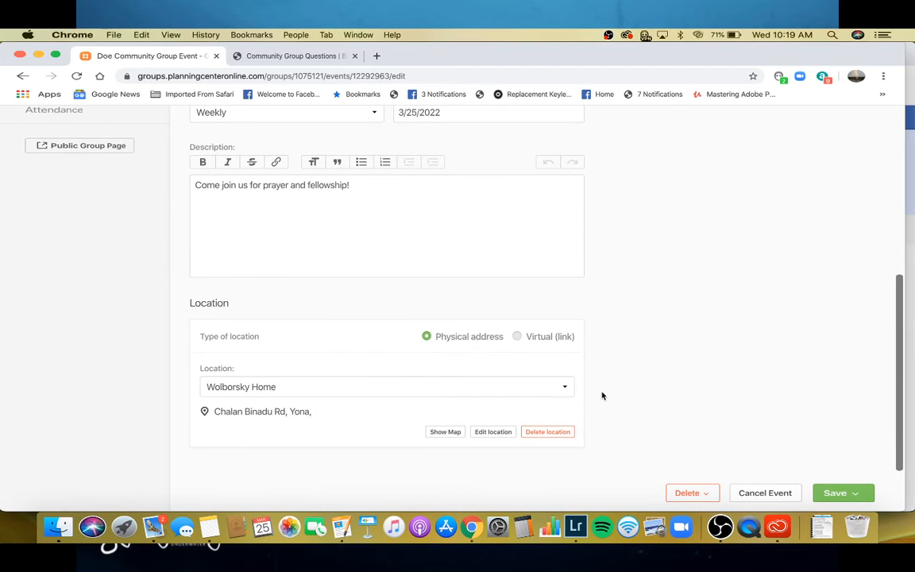
pyautogui.click(566, 395)
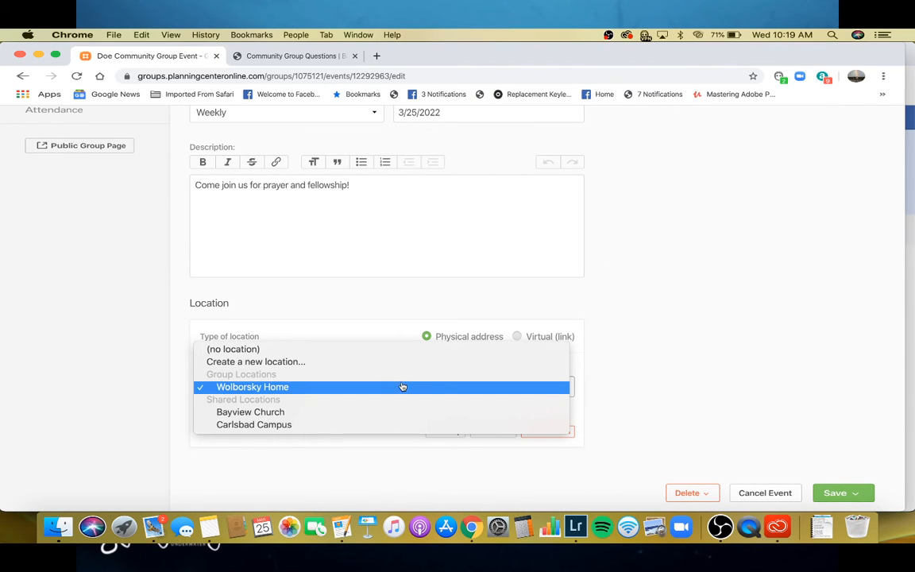
pyautogui.click(359, 412)
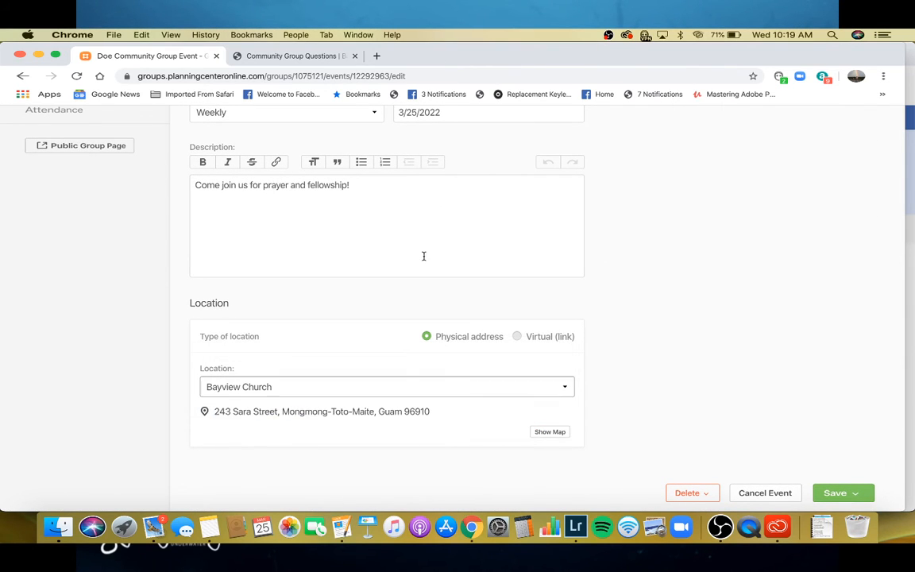
# Paste the copied Community Group questions on a new line below the welcome sentence in the event description
pyautogui.click(236, 221)
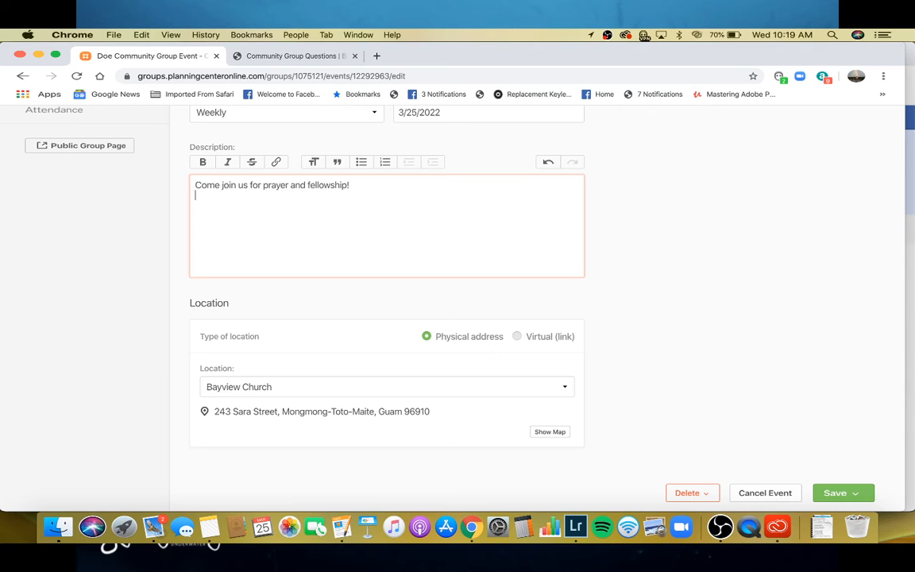
pyautogui.click(141, 35)
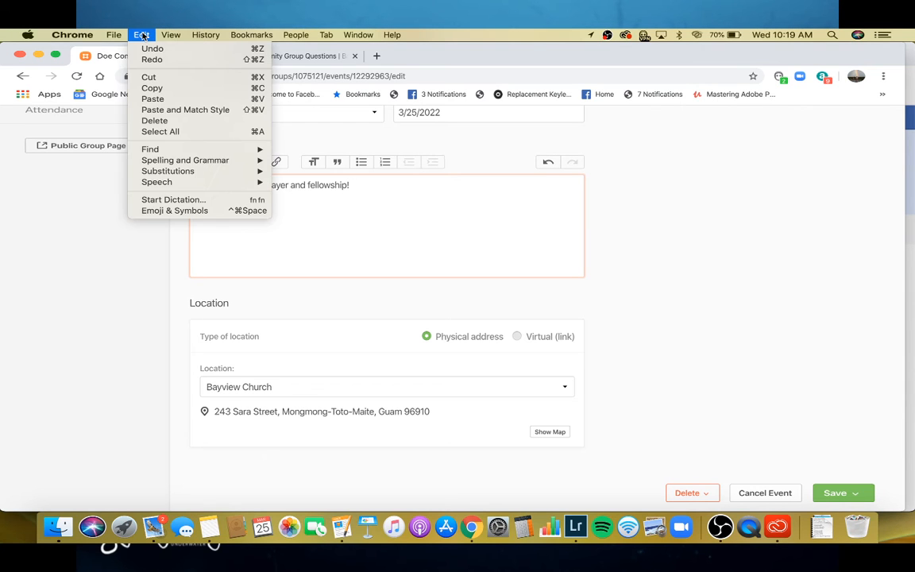
pyautogui.click(152, 98)
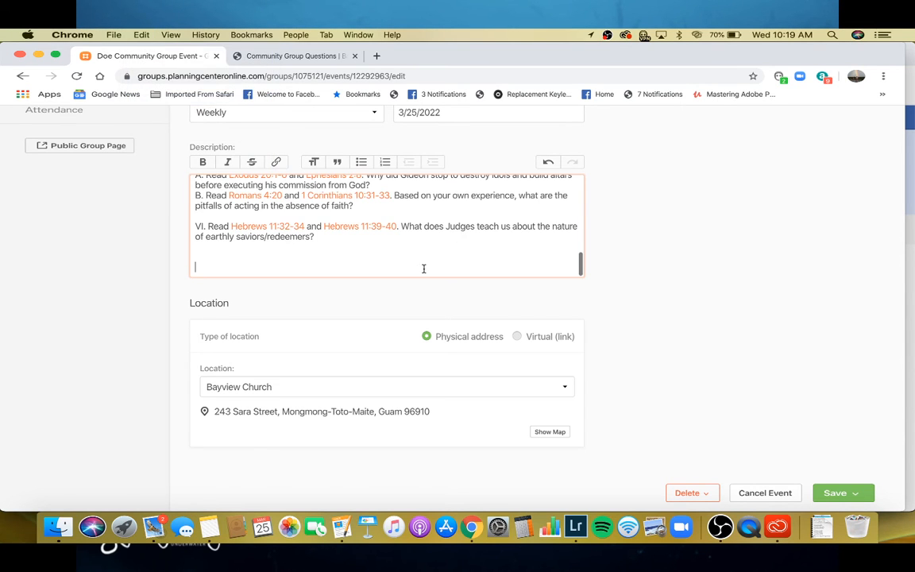
# Look through the pasted questions in the event description to check their text and Bible reference links
pyautogui.scroll(10, 413, 238)
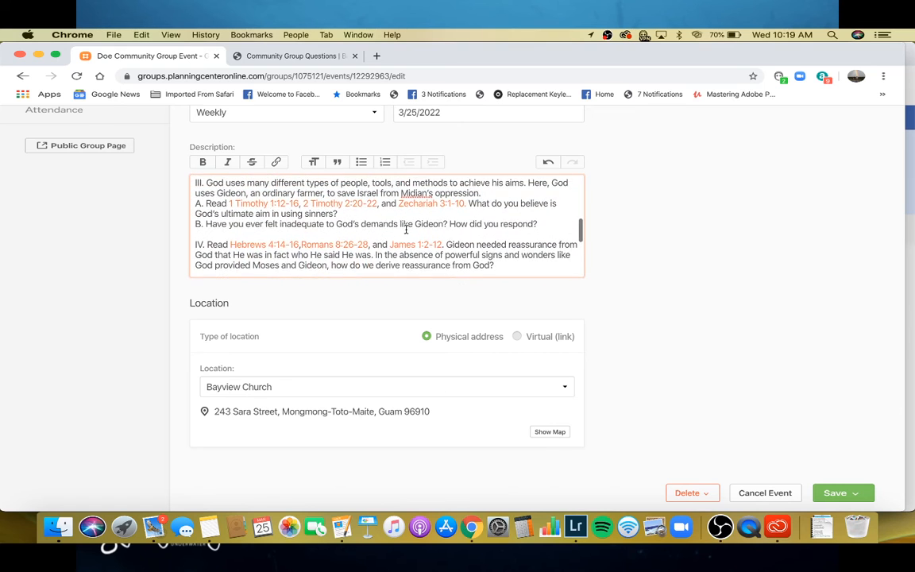
pyautogui.scroll(10, 406, 229)
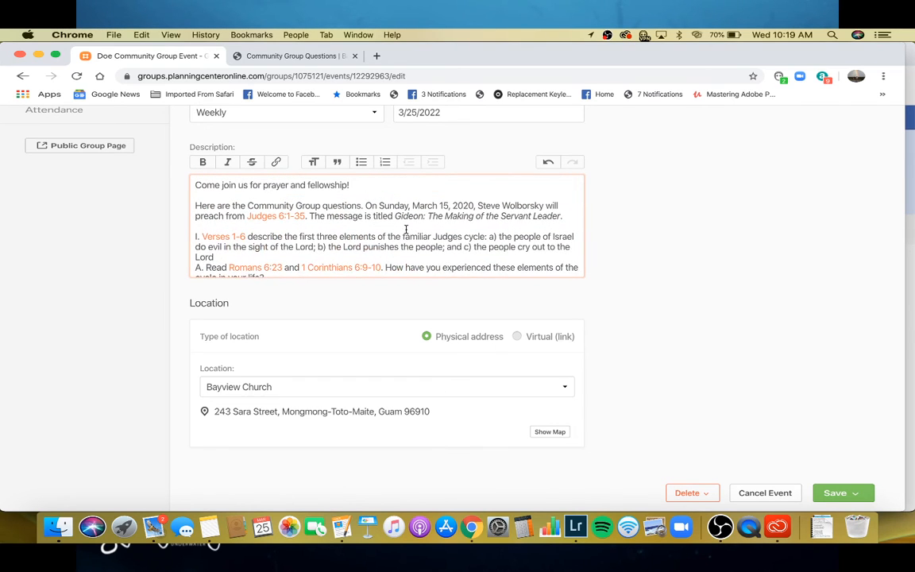
pyautogui.scroll(-5, 406, 228)
pyautogui.scroll(3, 406, 229)
pyautogui.scroll(-2, 406, 229)
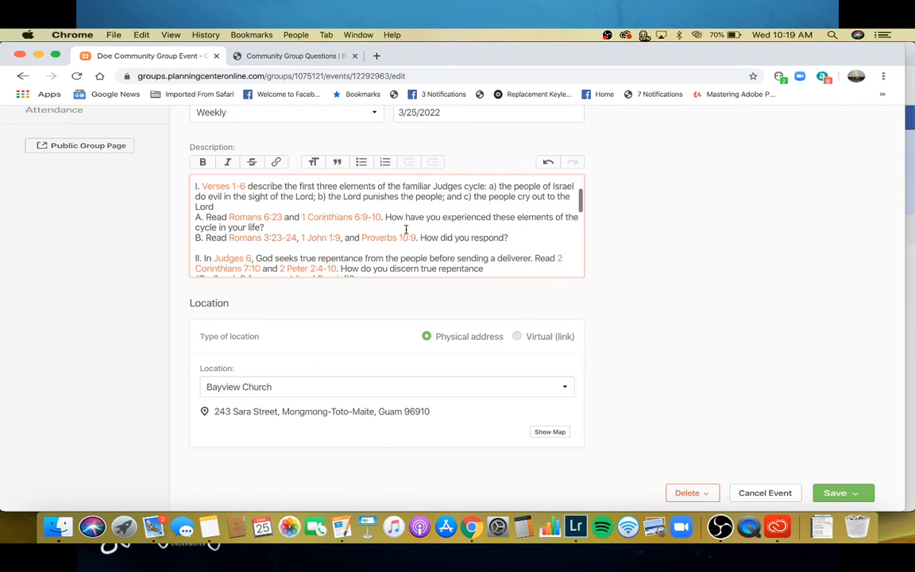
pyautogui.scroll(1, 406, 229)
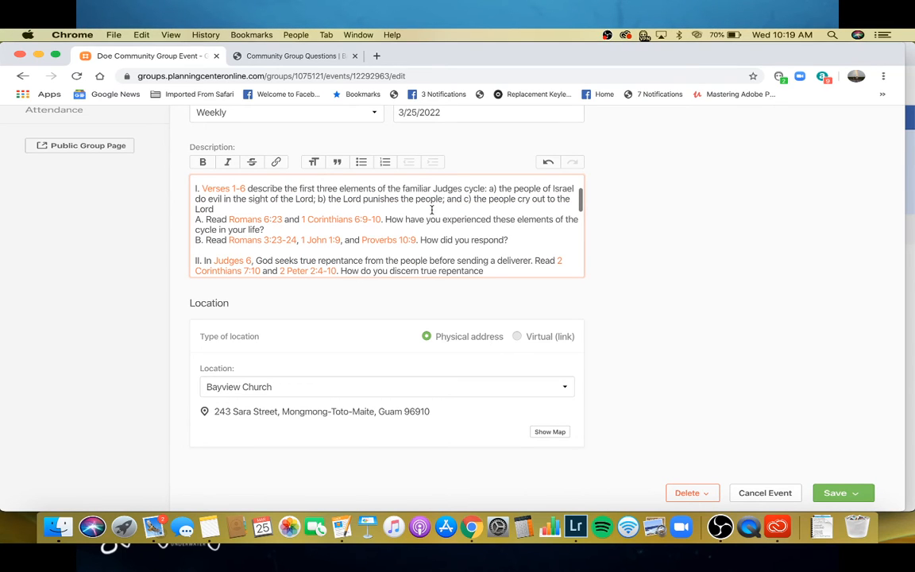
pyautogui.scroll(3, 423, 219)
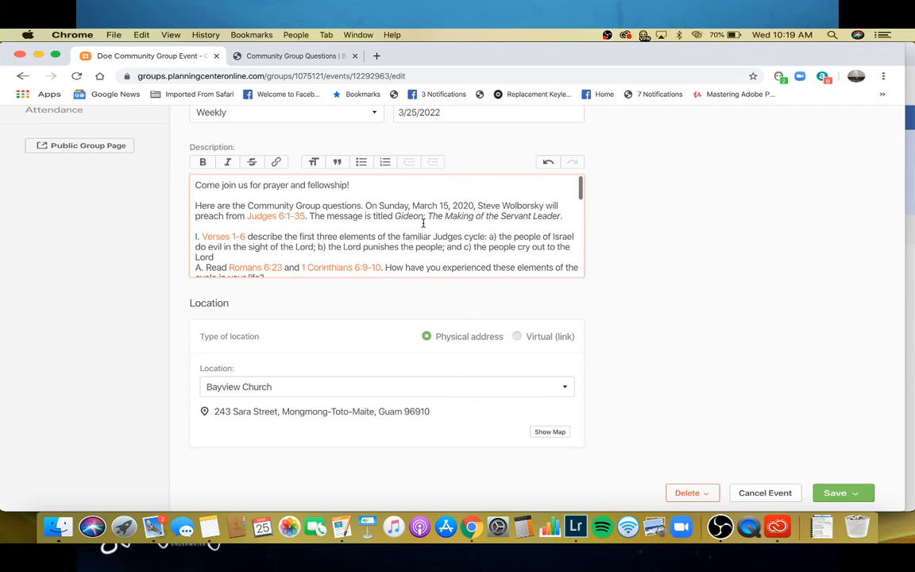
pyautogui.scroll(-10, 423, 223)
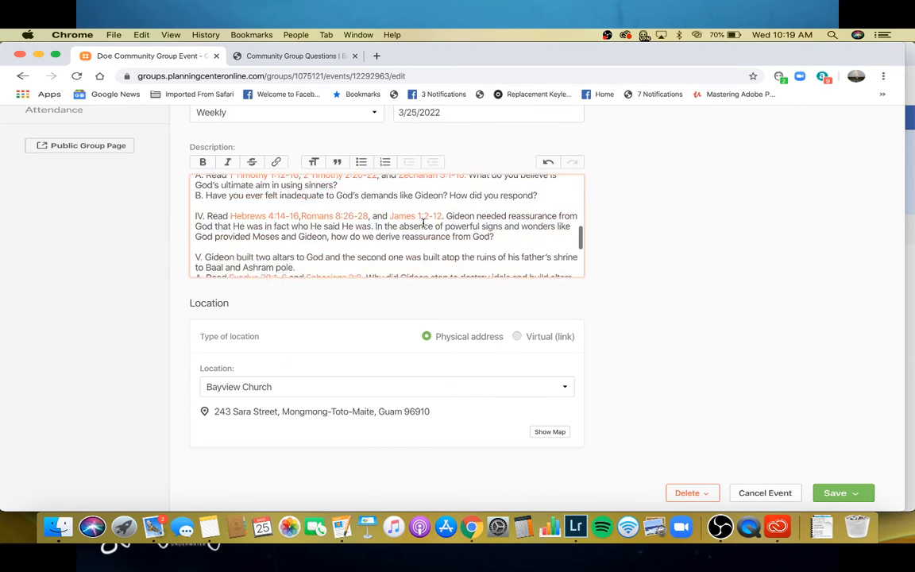
pyautogui.scroll(10, 423, 223)
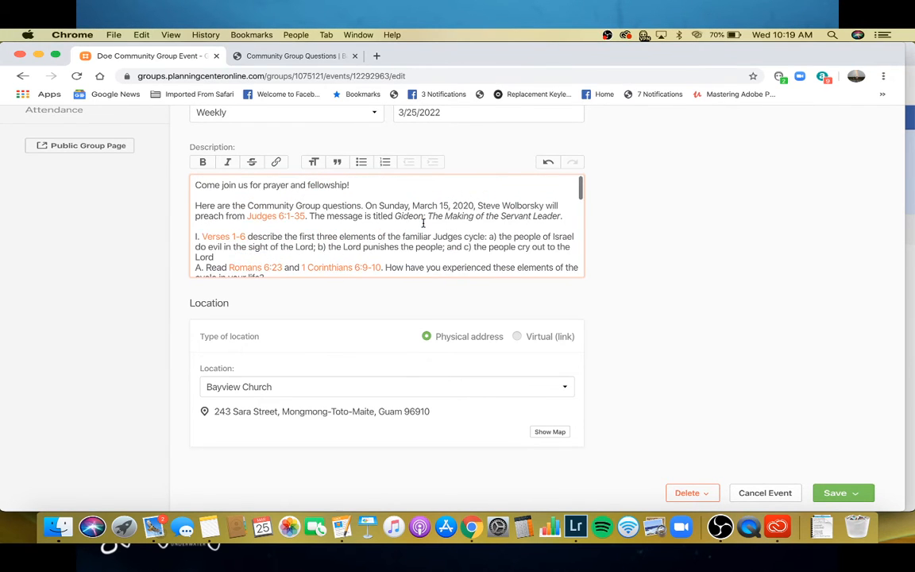
# Save the changes to this event only and agree to send the reminders now
pyautogui.scroll(-2, 686, 378)
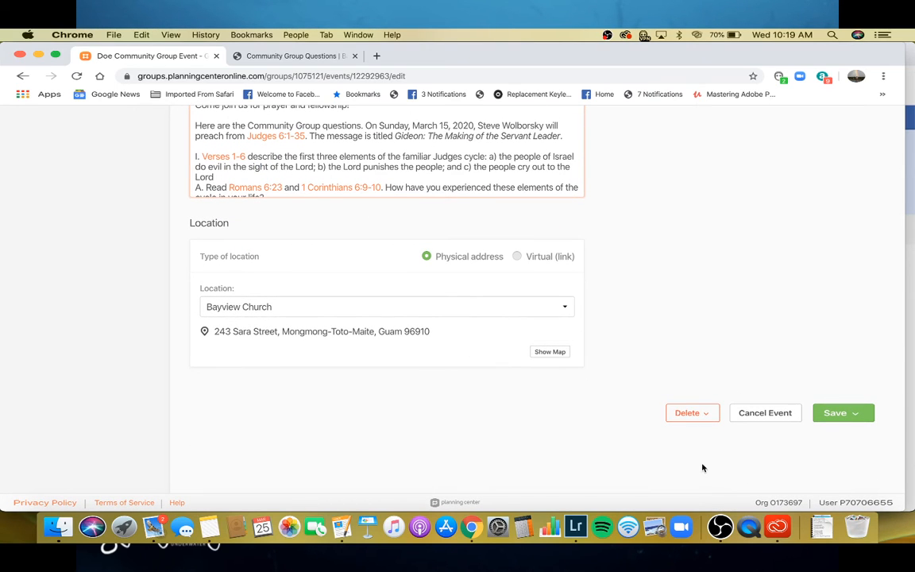
pyautogui.click(859, 413)
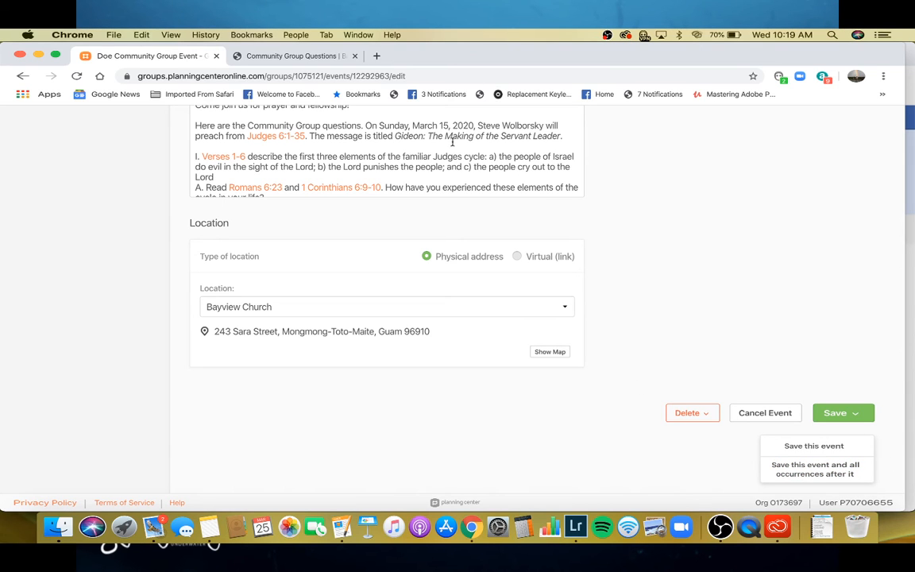
pyautogui.click(806, 448)
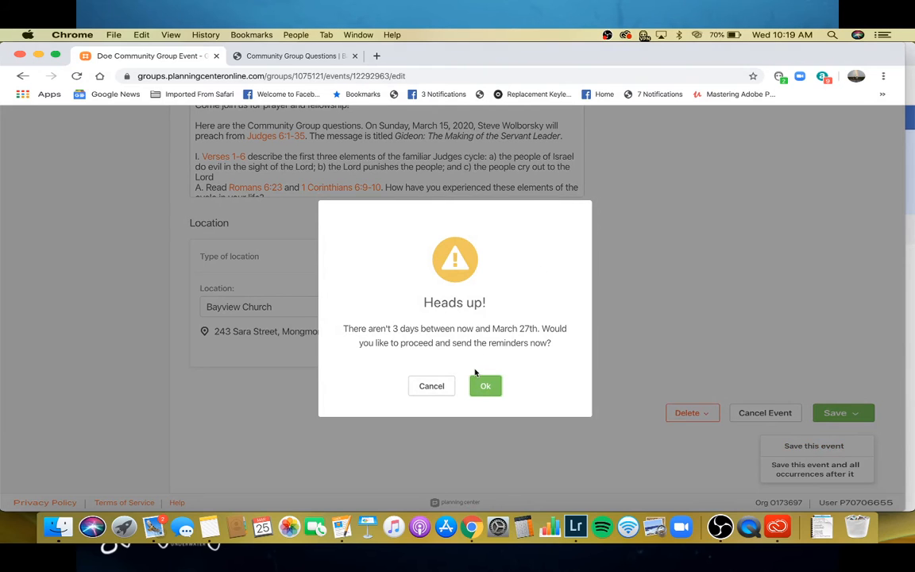
pyautogui.click(484, 387)
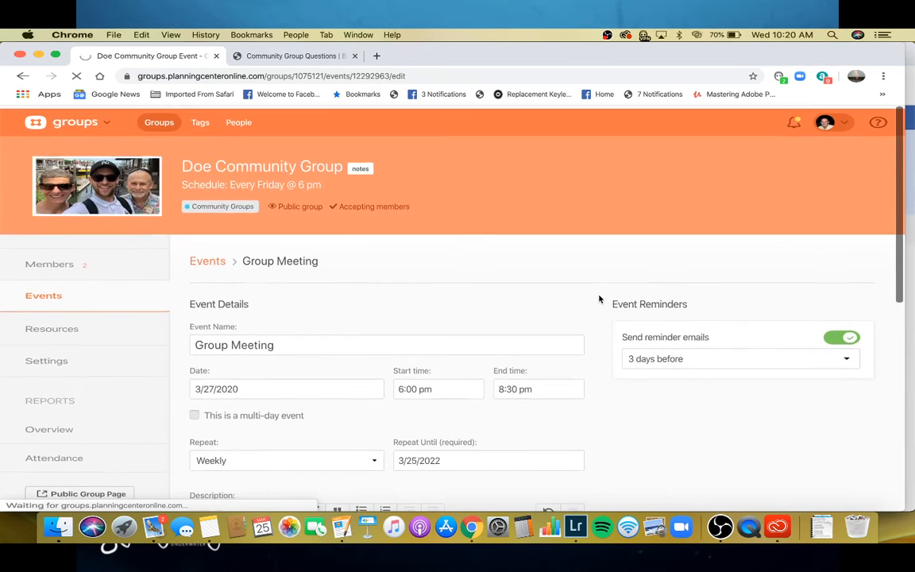
pyautogui.scroll(-2, 621, 403)
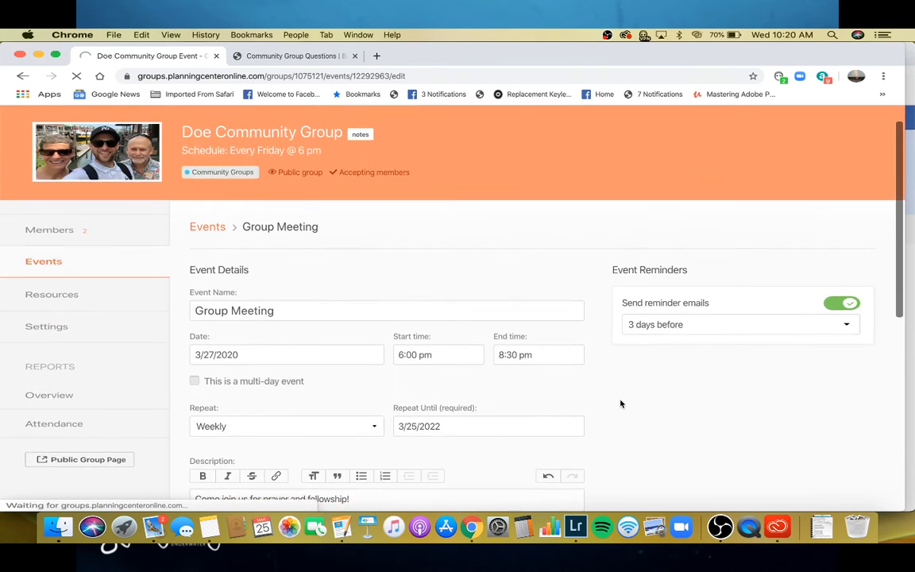
pyautogui.scroll(-10, 621, 403)
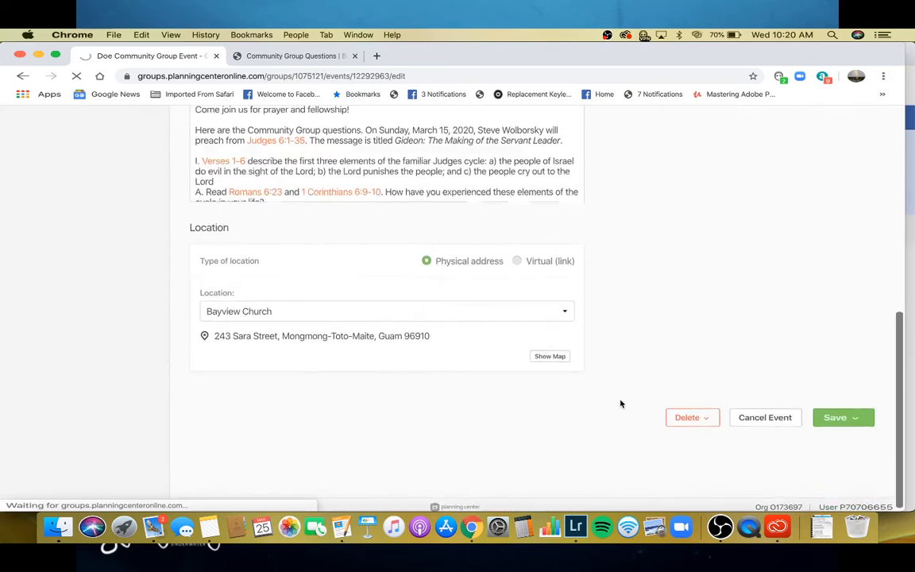
pyautogui.click(834, 413)
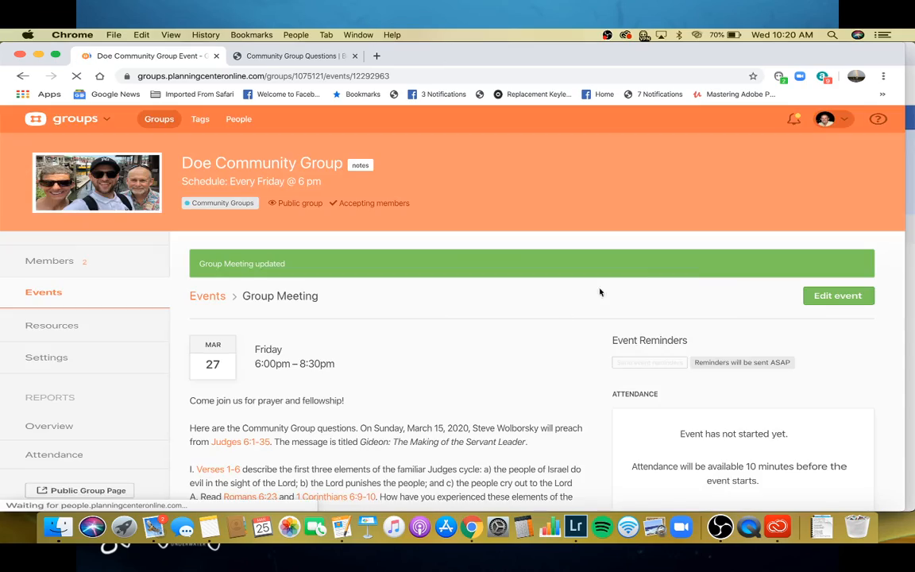
# Review the updated Group Meeting page, including its date, discussion questions, location and reminder details
pyautogui.scroll(-10, 515, 349)
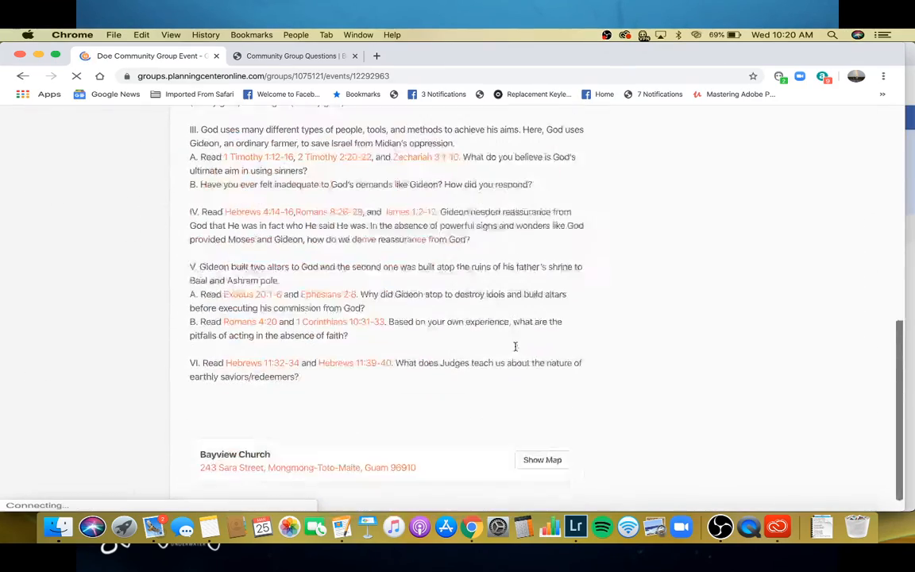
pyautogui.scroll(10, 514, 347)
pyautogui.scroll(-2, 515, 349)
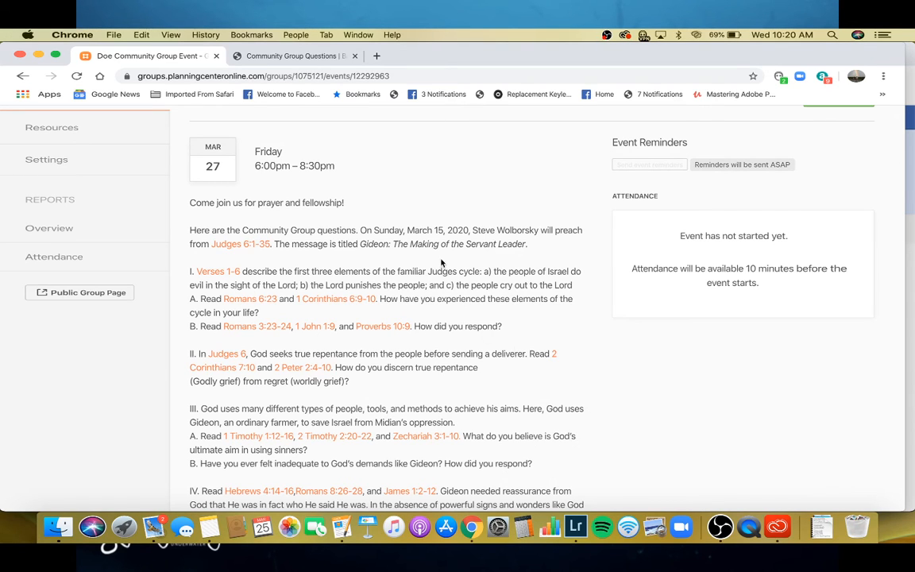
pyautogui.scroll(-10, 447, 279)
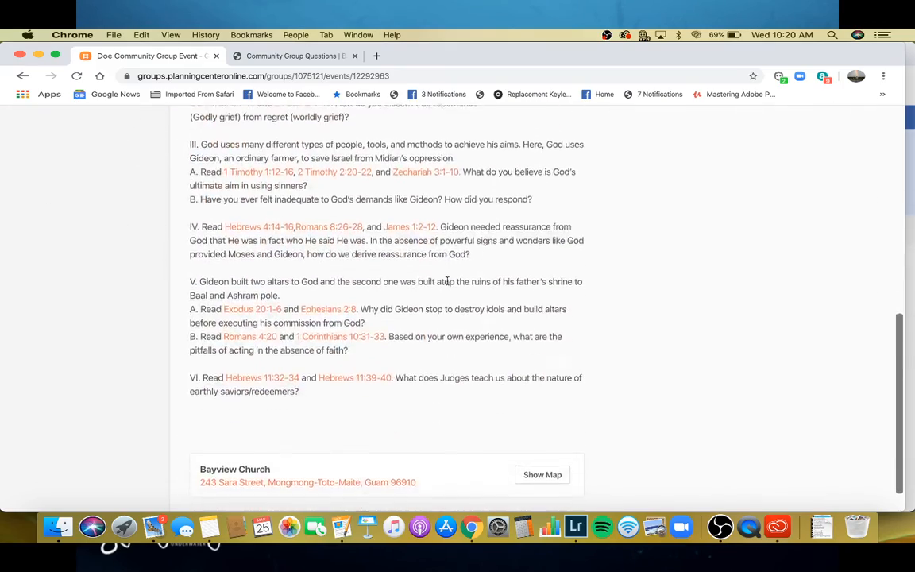
pyautogui.scroll(10, 447, 282)
pyautogui.scroll(3, 447, 285)
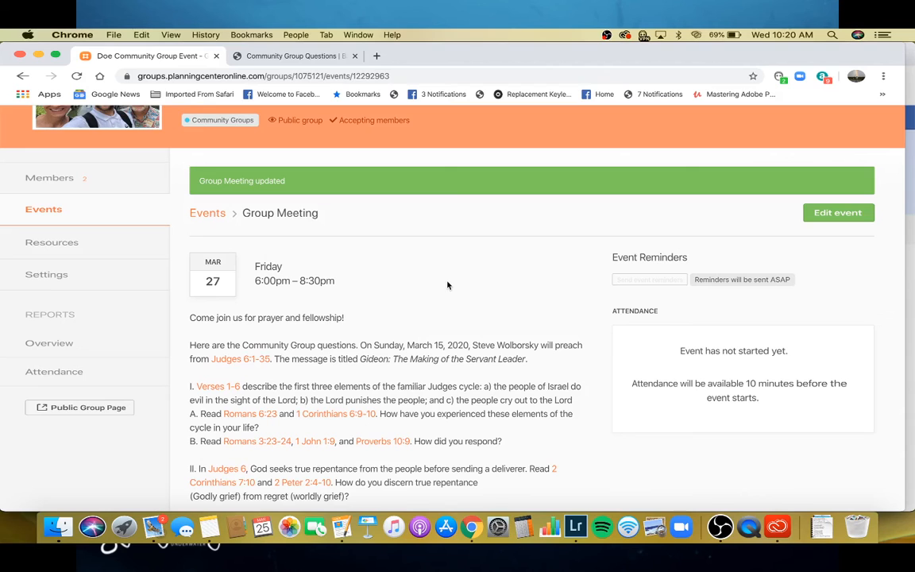
pyautogui.scroll(-4, 447, 285)
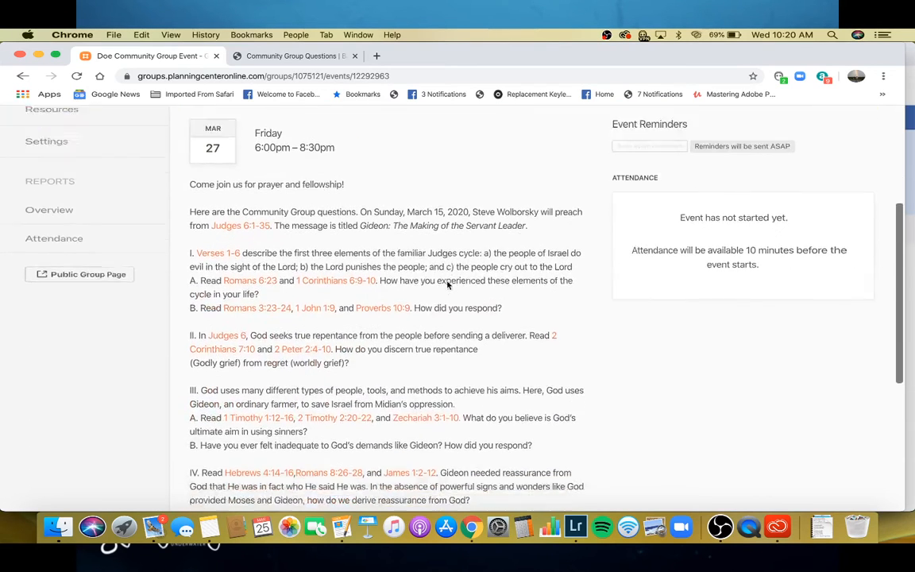
# Open the 4/10/2020 Group Meeting occurrence from the group's events list and look over its description and location
pyautogui.scroll(4, 447, 285)
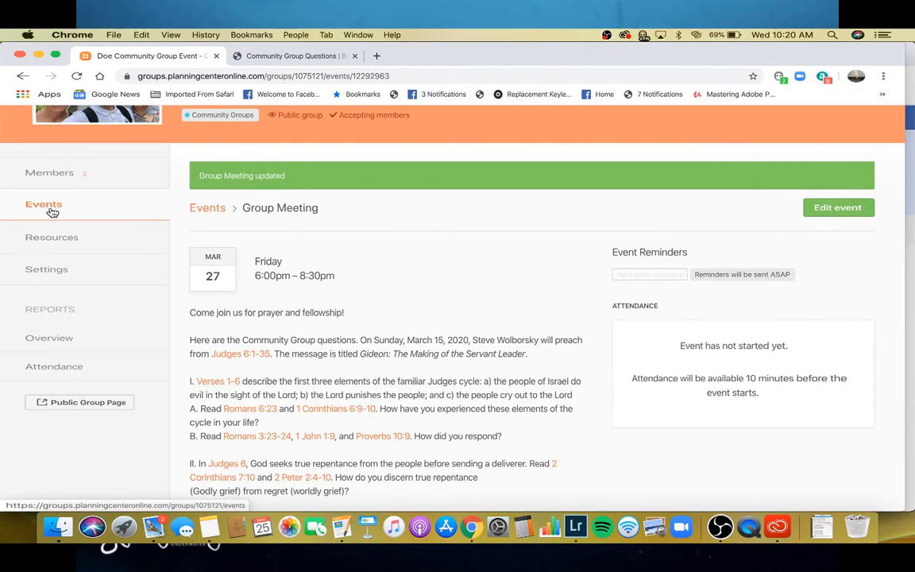
pyautogui.click(51, 210)
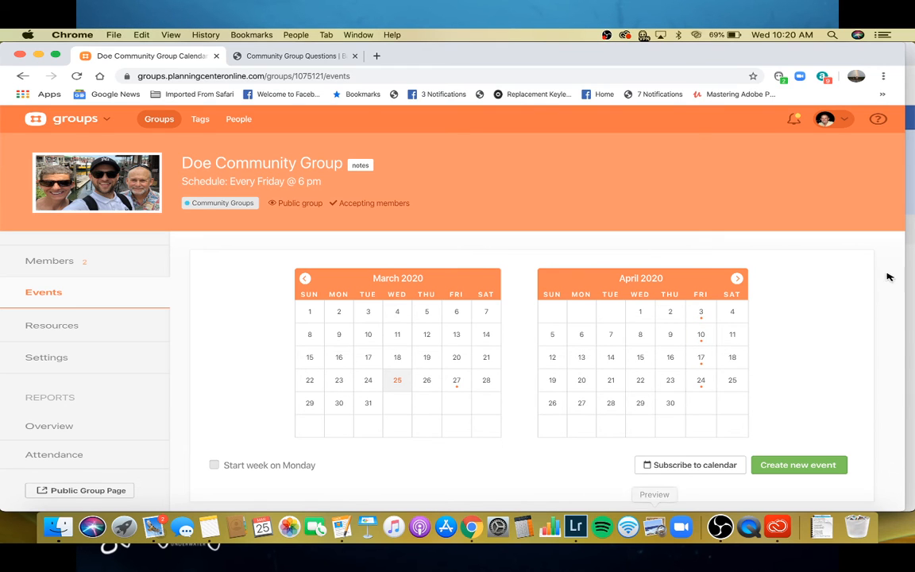
pyautogui.click(701, 335)
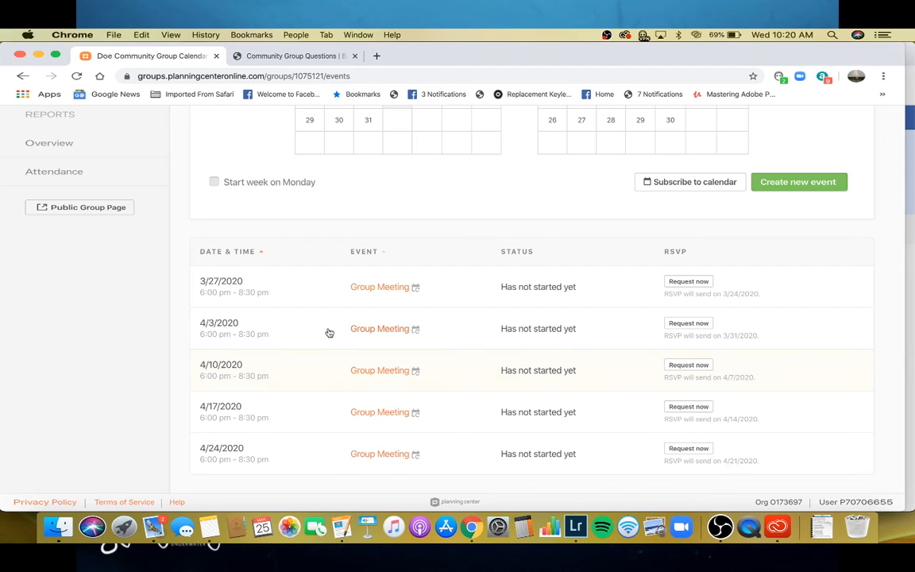
pyautogui.click(378, 377)
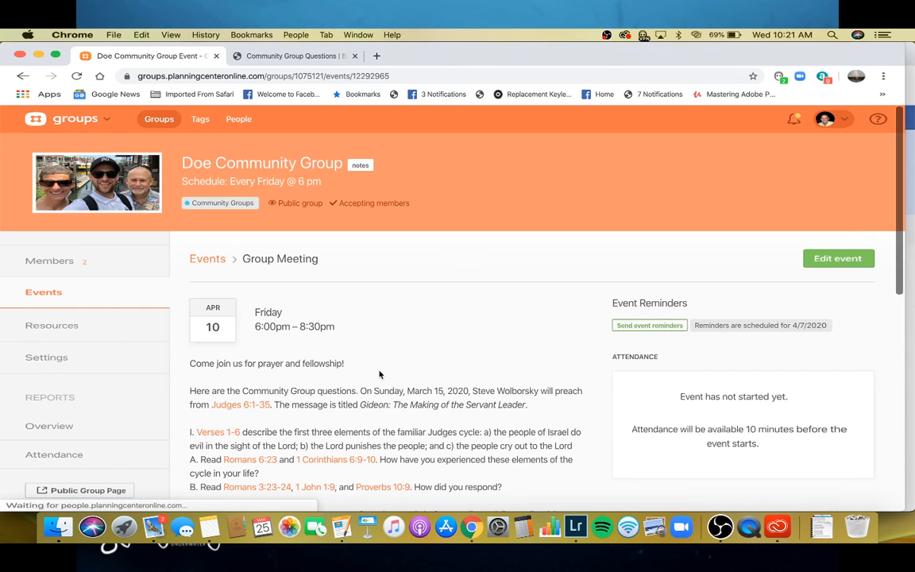
pyautogui.scroll(-10, 475, 431)
pyautogui.scroll(1, 474, 430)
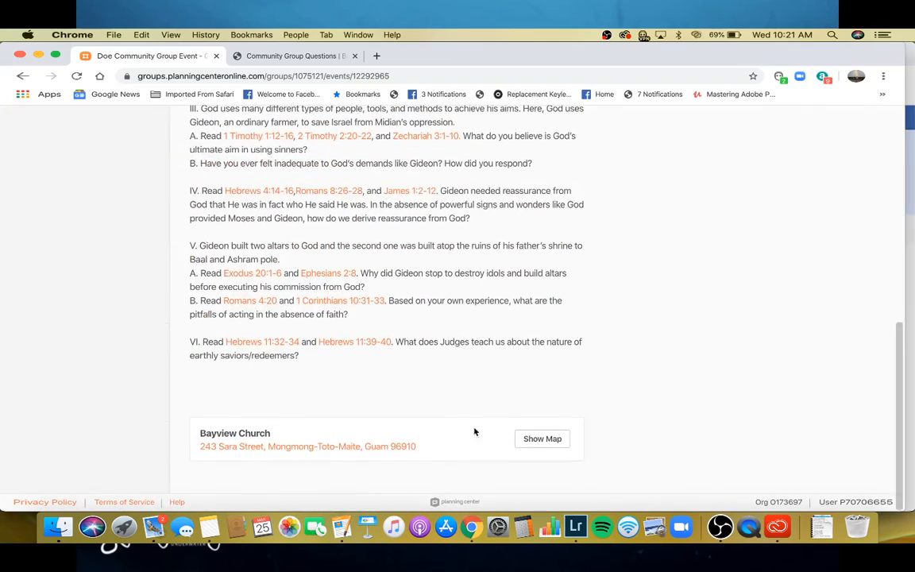
pyautogui.scroll(10, 629, 432)
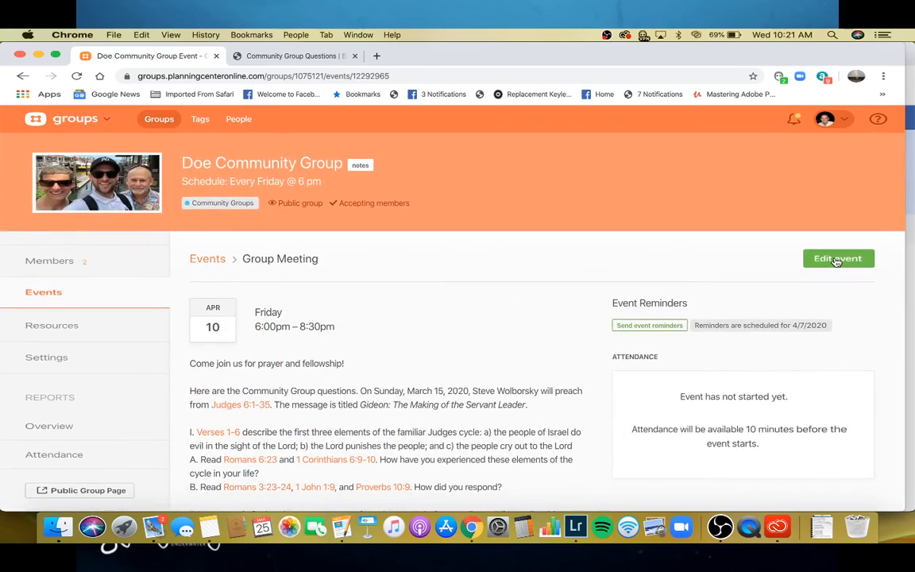
# Edit the 4/10/2020 Group Meeting and delete this occurrence only, confirming the deletion
pyautogui.click(837, 261)
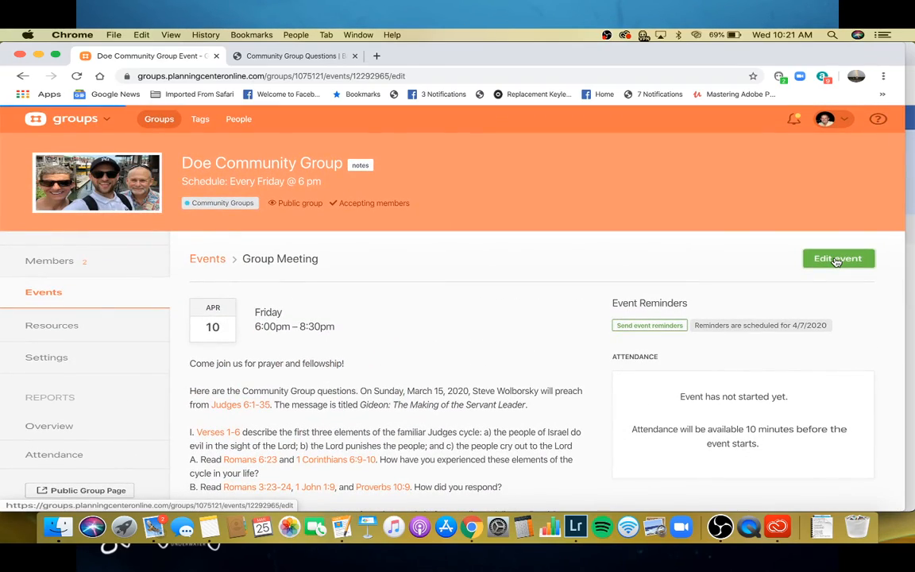
pyautogui.scroll(-5, 691, 413)
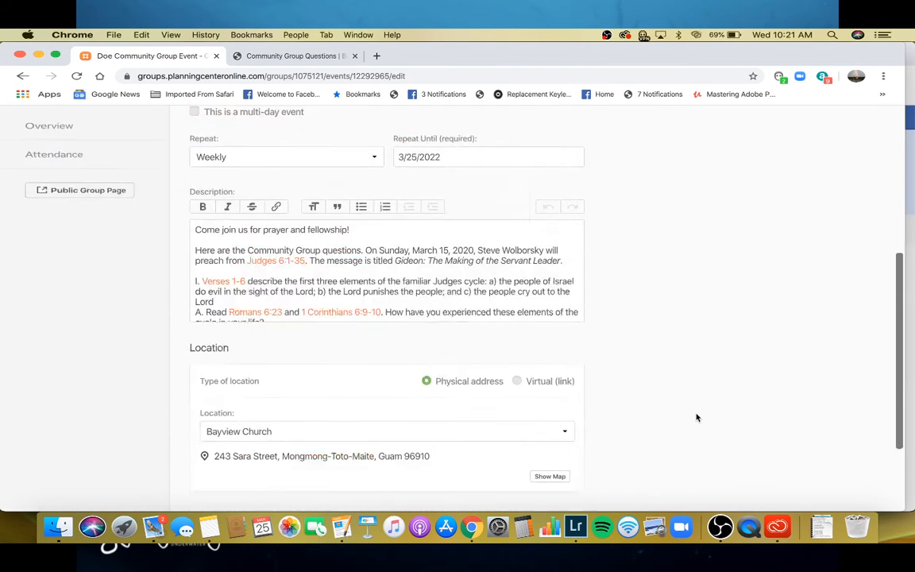
pyautogui.scroll(-3, 697, 417)
pyautogui.scroll(-2, 695, 419)
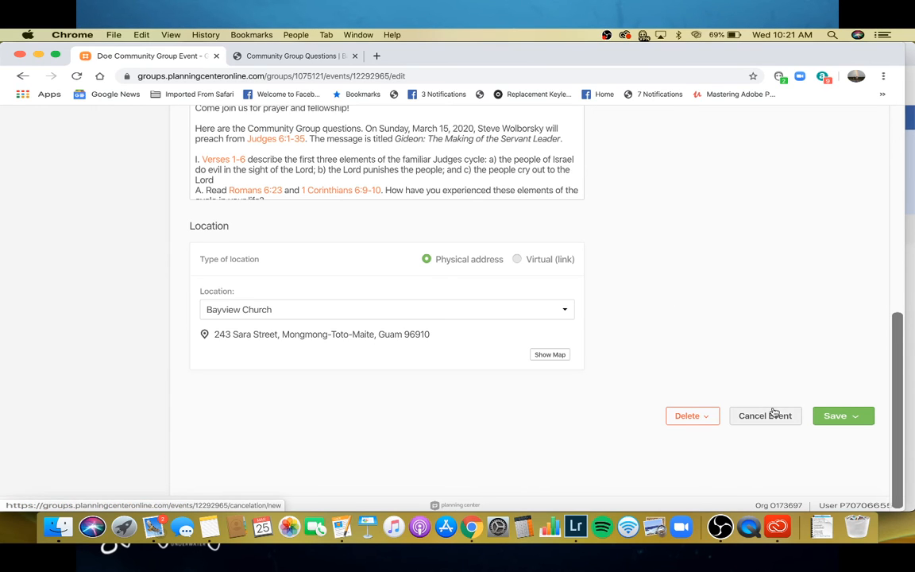
pyautogui.click(708, 421)
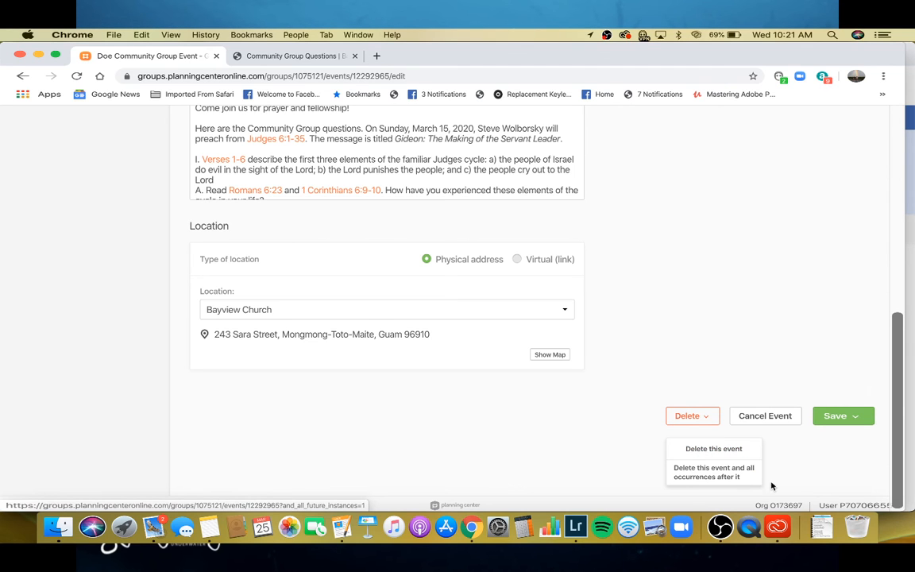
pyautogui.click(714, 447)
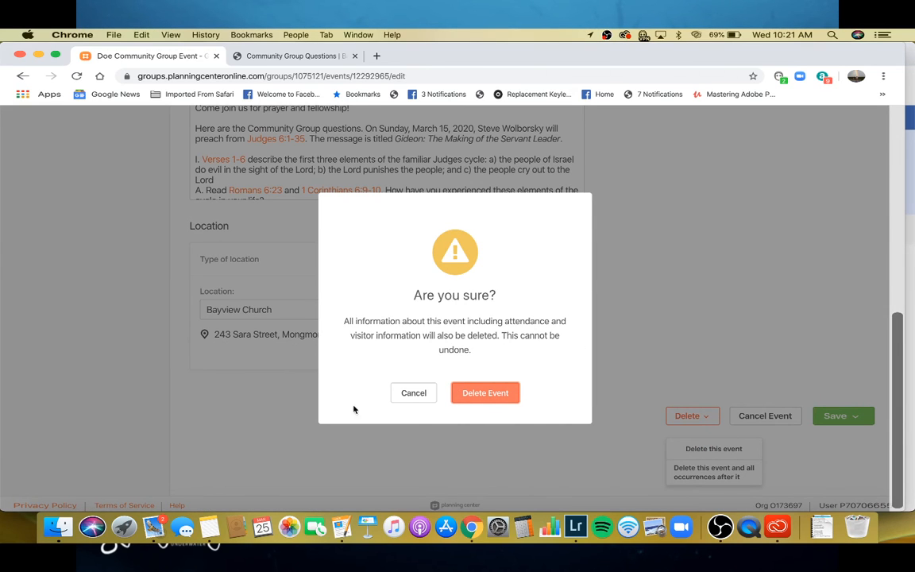
pyautogui.click(504, 392)
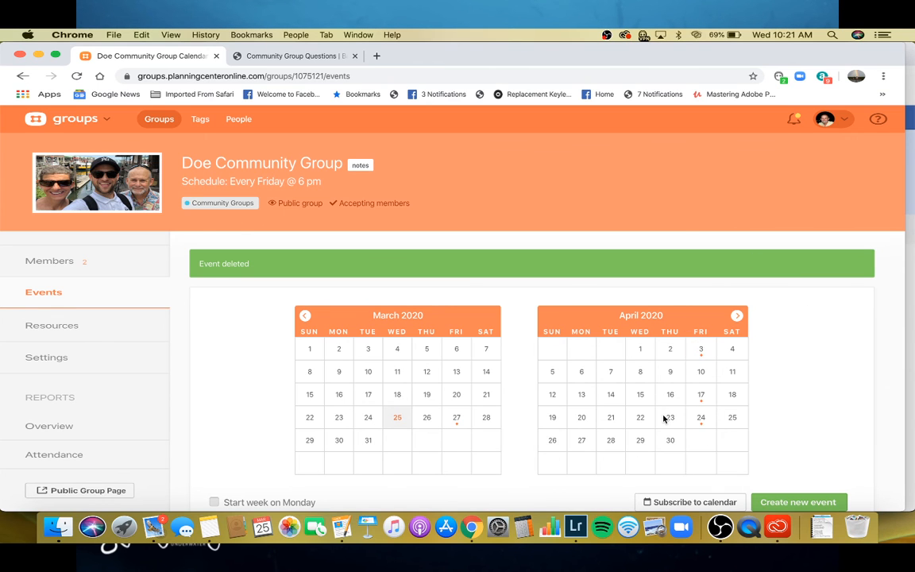
# Check the group's calendar and event list for the remaining Group Meeting dates, and open the group's members list
pyautogui.scroll(-5, 664, 417)
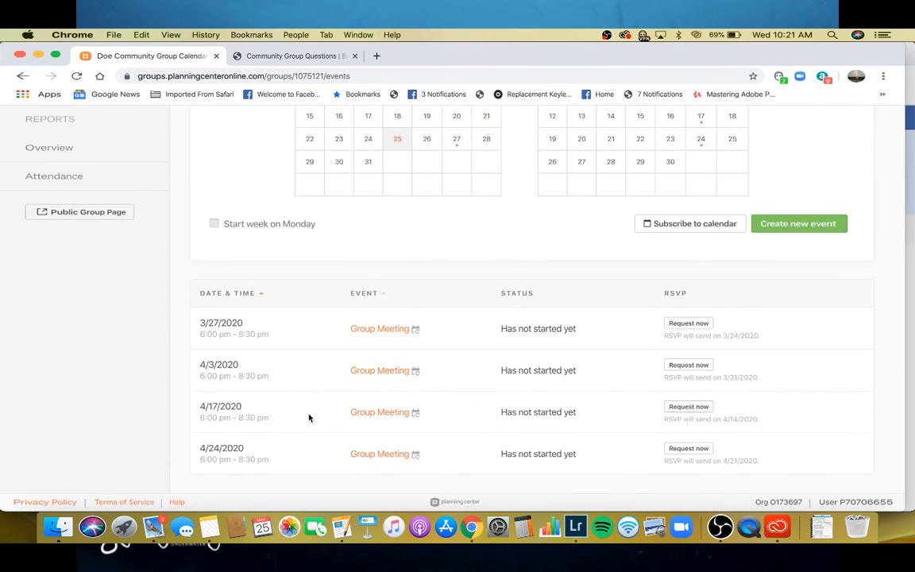
pyautogui.scroll(5, 705, 330)
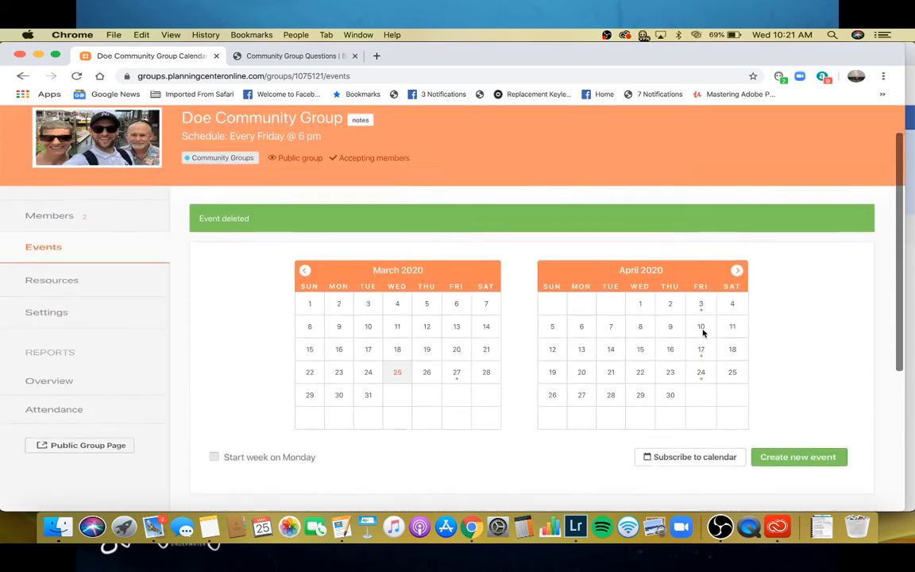
pyautogui.scroll(-3, 702, 327)
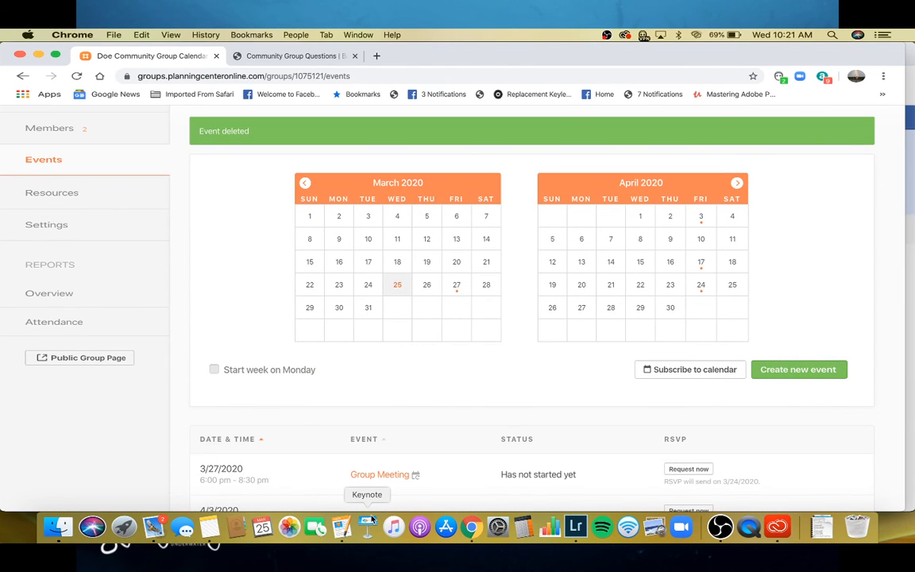
pyautogui.scroll(3, 391, 394)
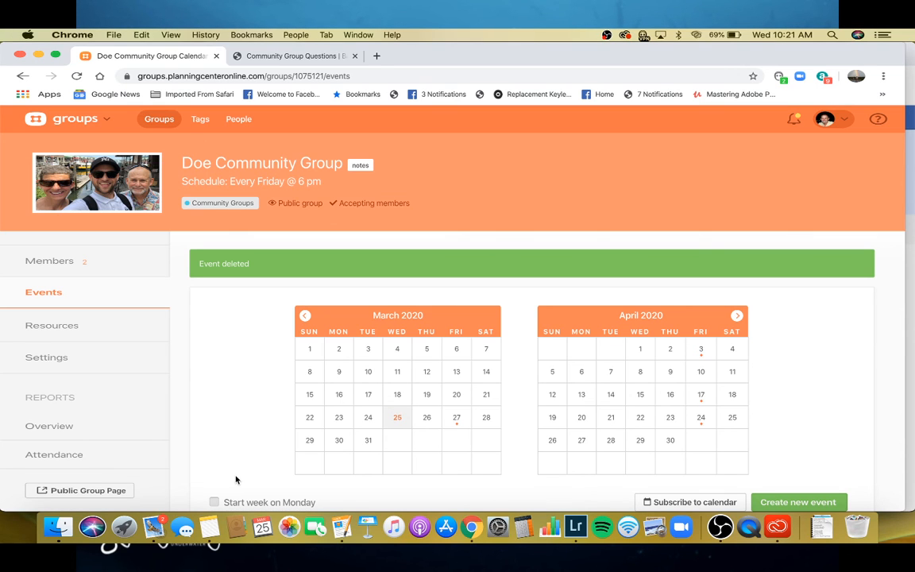
pyautogui.click(98, 263)
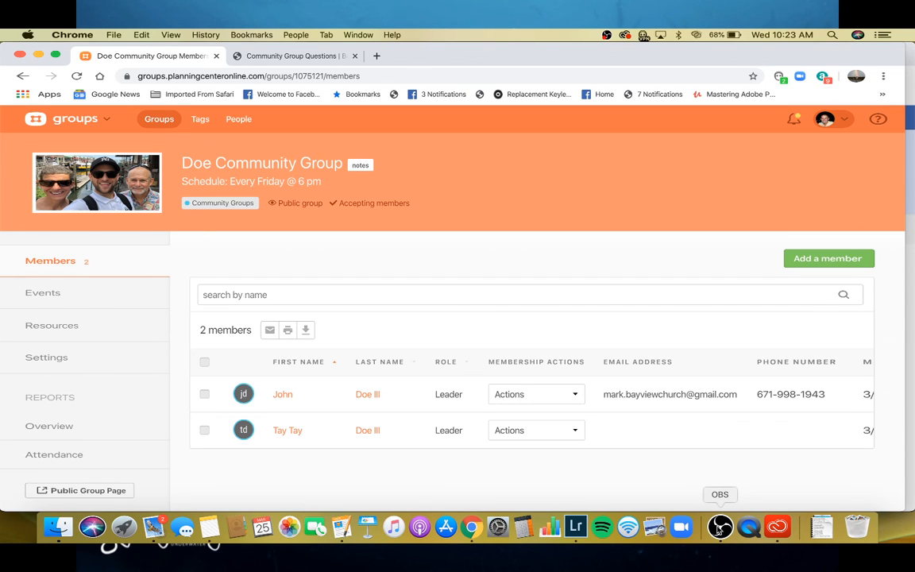
pyautogui.click(718, 528)
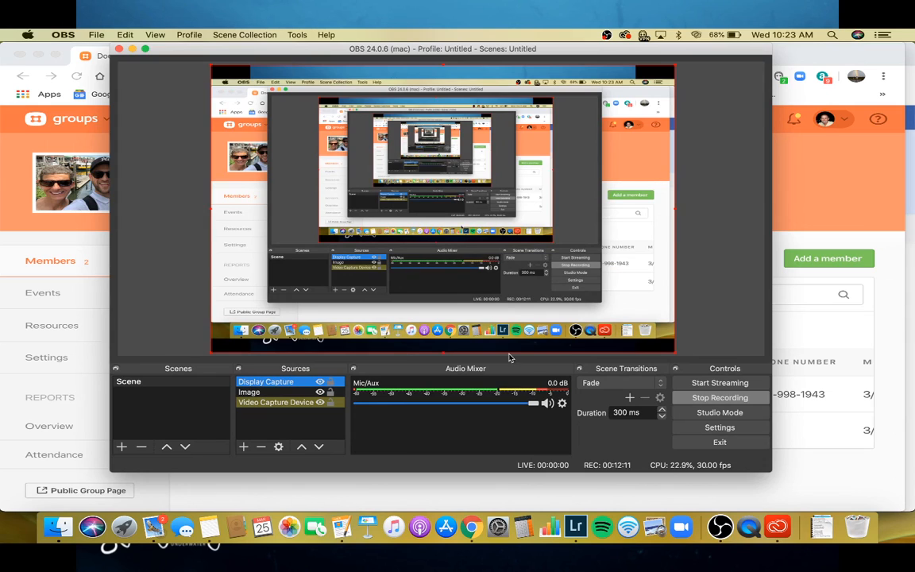